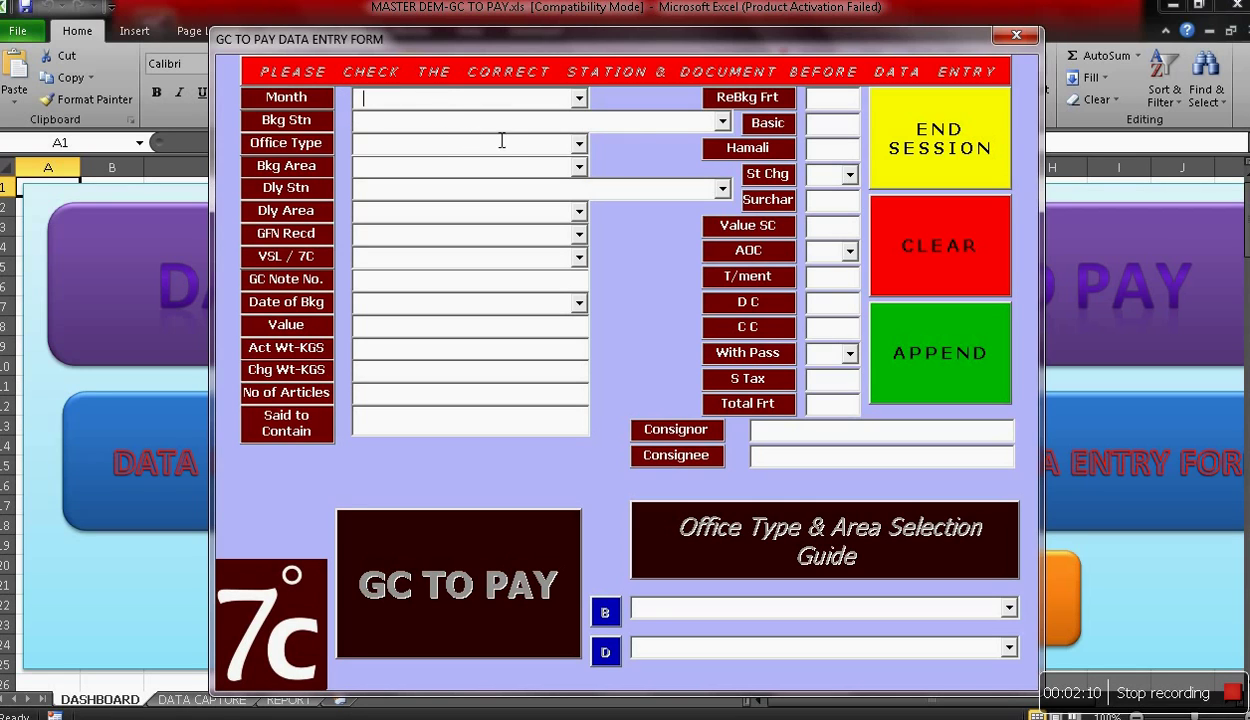
# - Go through the entry form's fields in order from Month to the Append command to check the entry sequence
pyautogui.press('Tab')
pyautogui.press('Tab')
pyautogui.press('Tab')
pyautogui.press('Tab')
pyautogui.press('Tab')
pyautogui.press('Tab')
pyautogui.press('Tab')
pyautogui.press('Tab')
pyautogui.press('Tab')
pyautogui.press('Tab')
pyautogui.press('Tab')
pyautogui.press('Tab')
pyautogui.press('Tab')
pyautogui.press('Tab')
pyautogui.press('Tab')
pyautogui.press('Tab')
pyautogui.press('Tab')
pyautogui.press('Tab')
pyautogui.press('Tab')
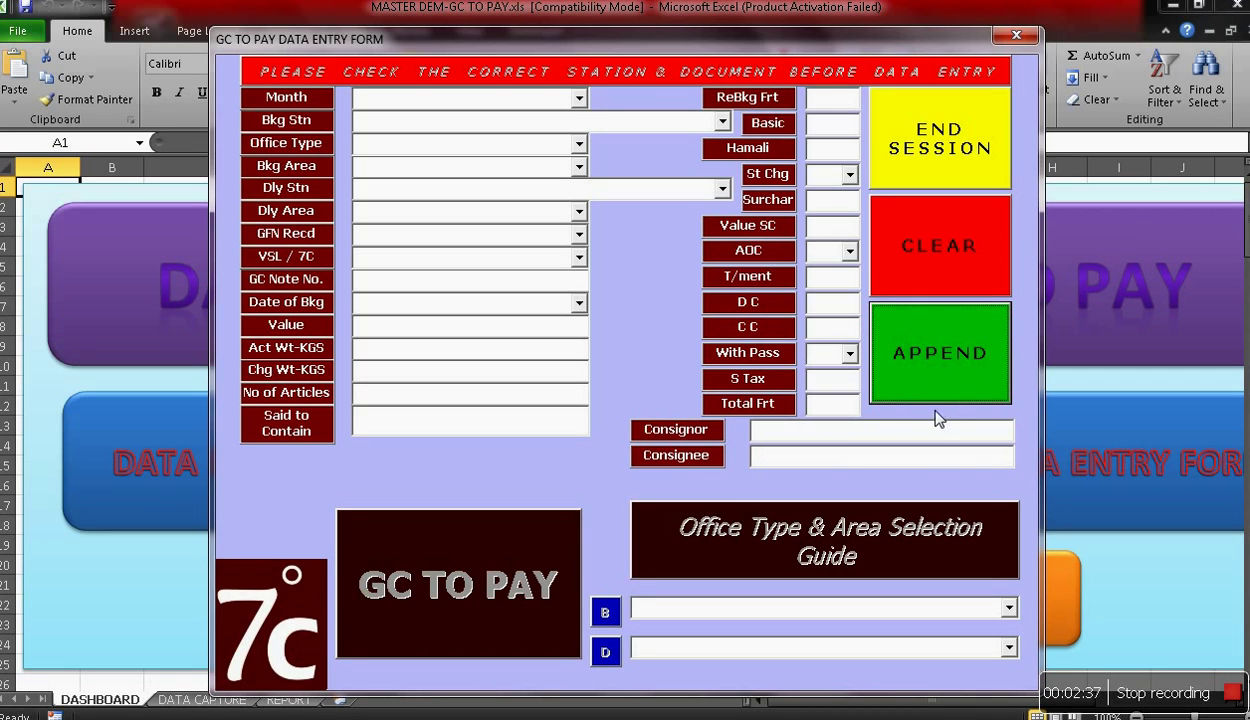
pyautogui.click(938, 464)
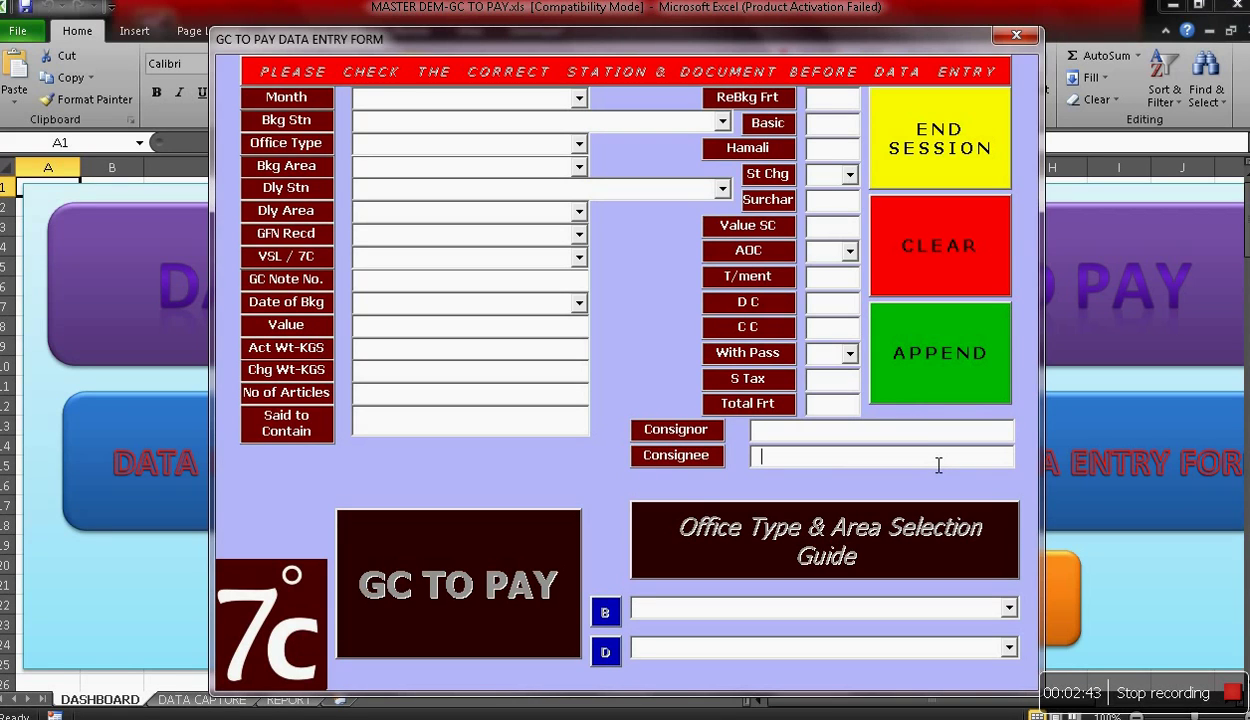
pyautogui.press('Tab')
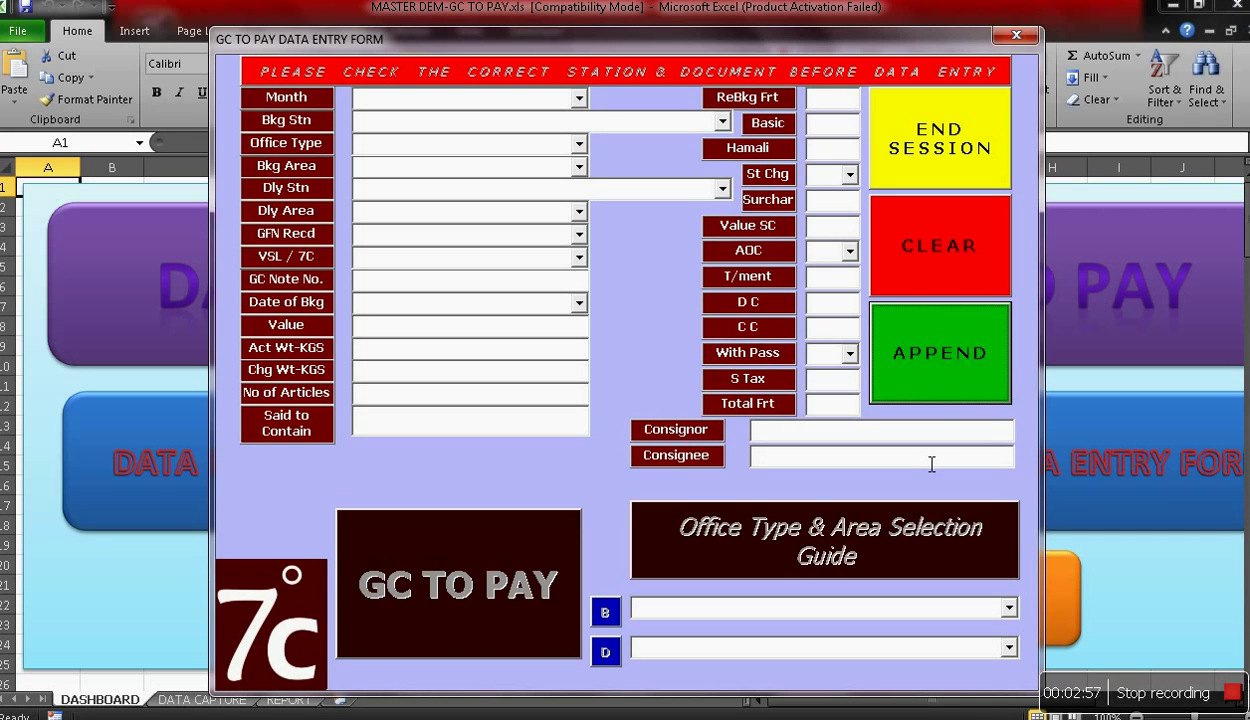
# - Choose MAR 2015 as the Month and clear the field again
pyautogui.click(562, 105)
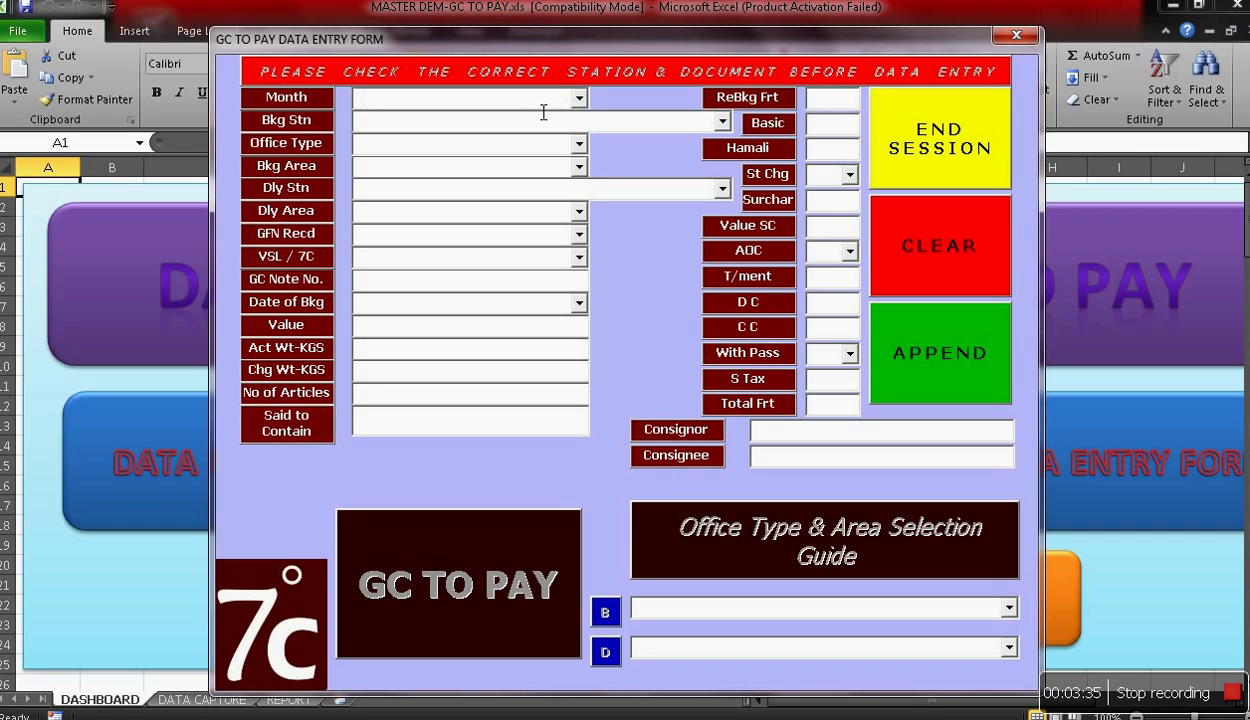
pyautogui.click(579, 98)
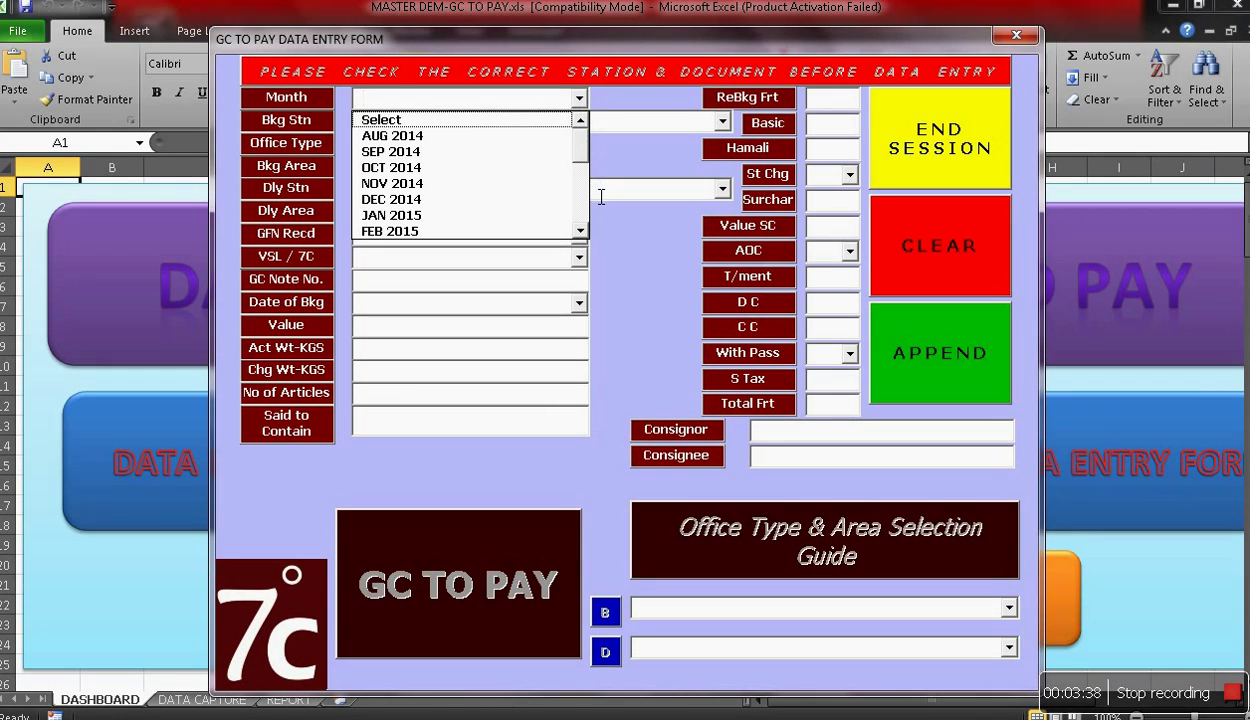
pyautogui.scroll(-8, 579, 233)
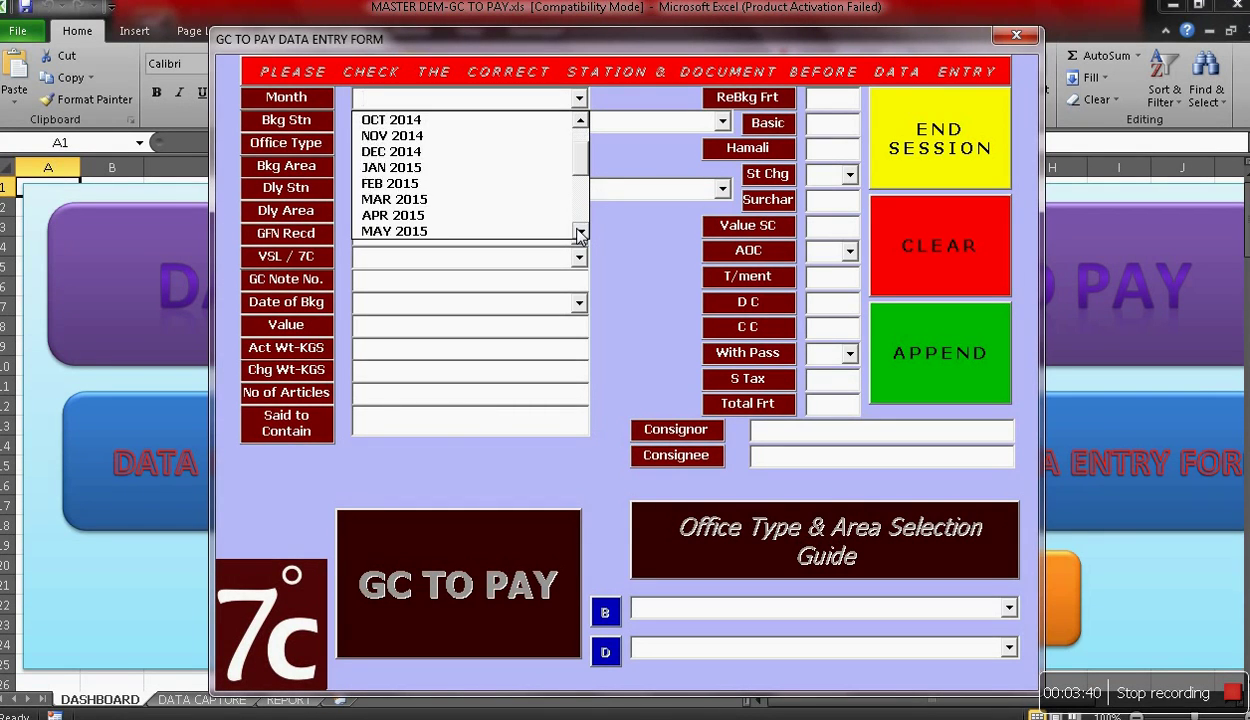
pyautogui.scroll(-5, 579, 233)
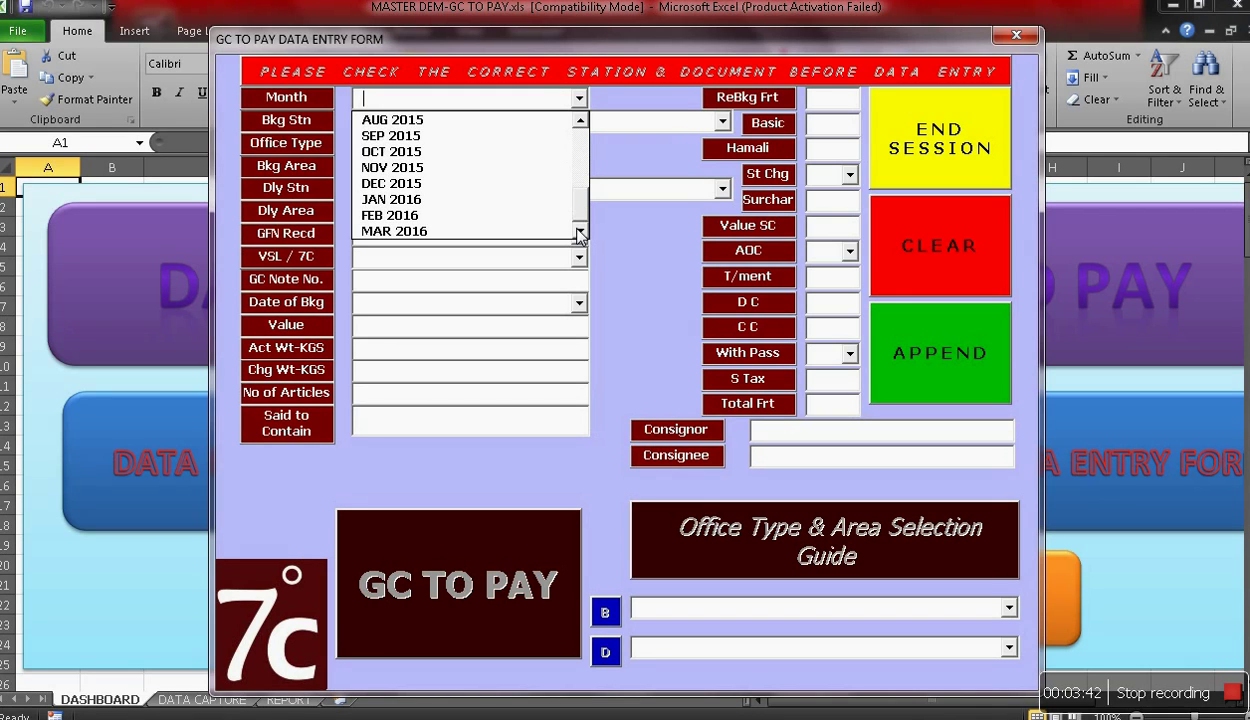
pyautogui.scroll(4, 579, 124)
pyautogui.scroll(2, 579, 124)
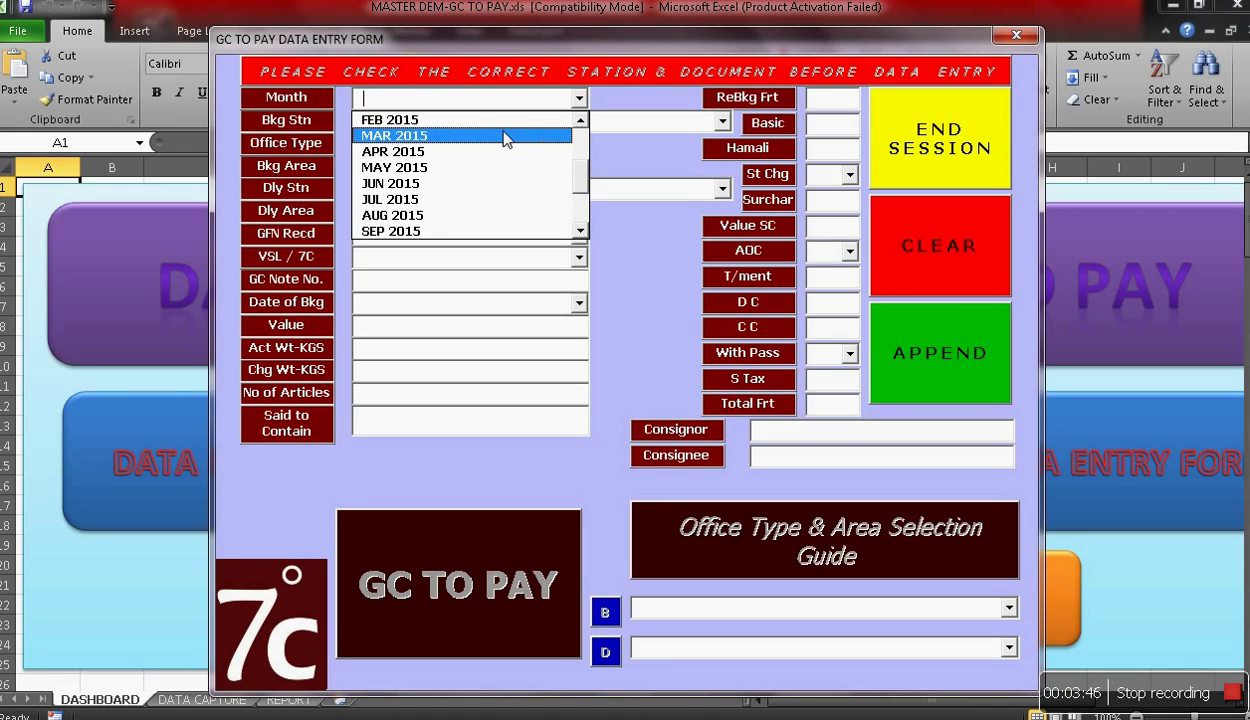
pyautogui.click(438, 137)
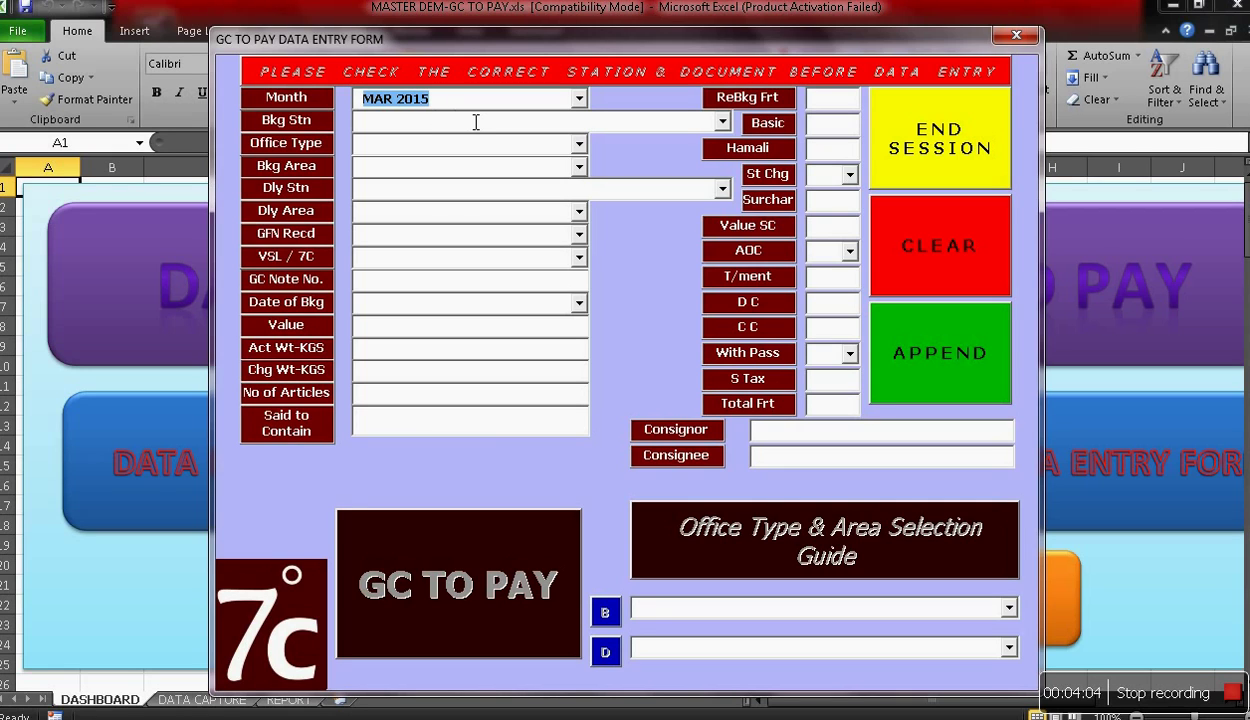
pyautogui.press('BackSpace')
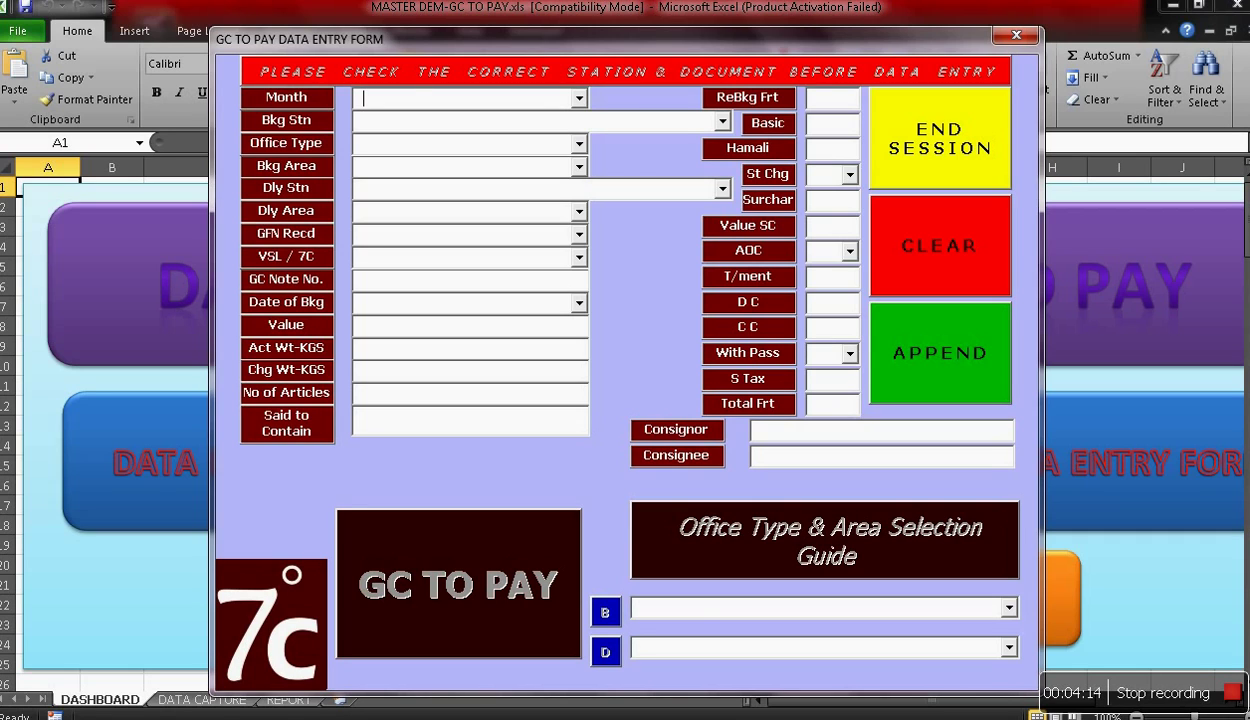
# - Cycle through the available Month values forward and back, ending on MAR 2016
pyautogui.press('Down')
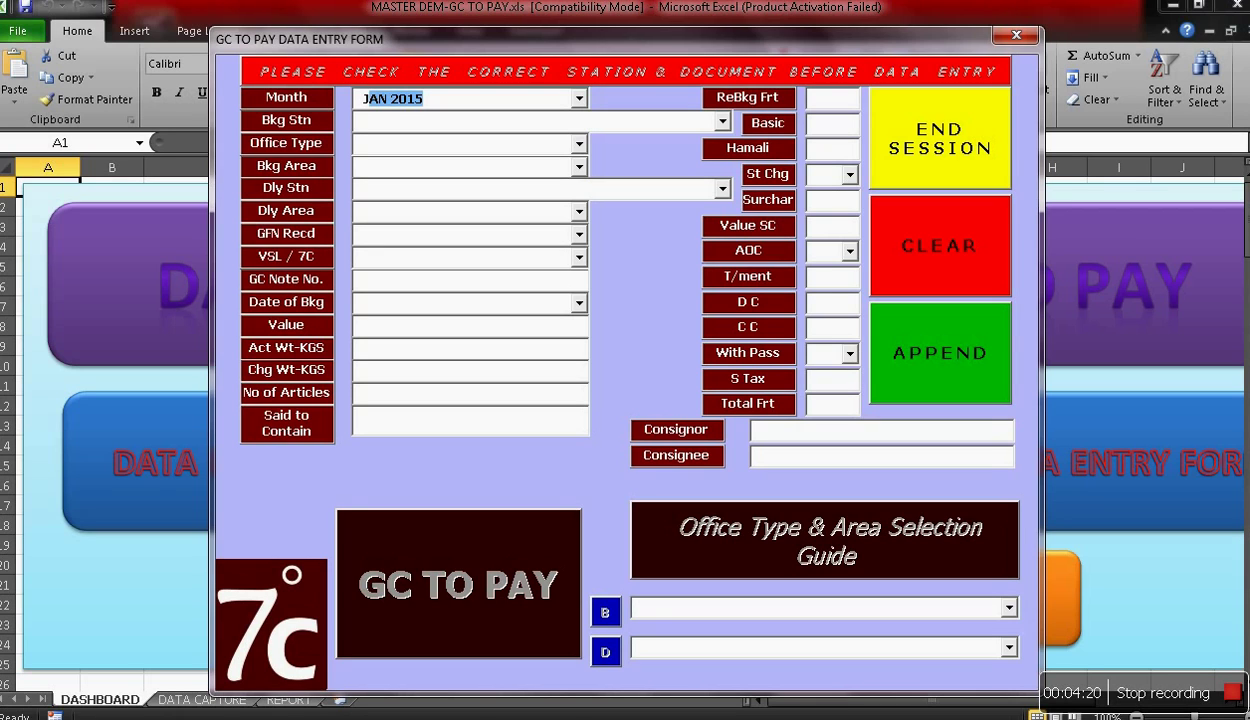
pyautogui.press('Down')
pyautogui.press('Down')
pyautogui.press('Down')
pyautogui.press('Down')
pyautogui.press('Down')
pyautogui.press('Down')
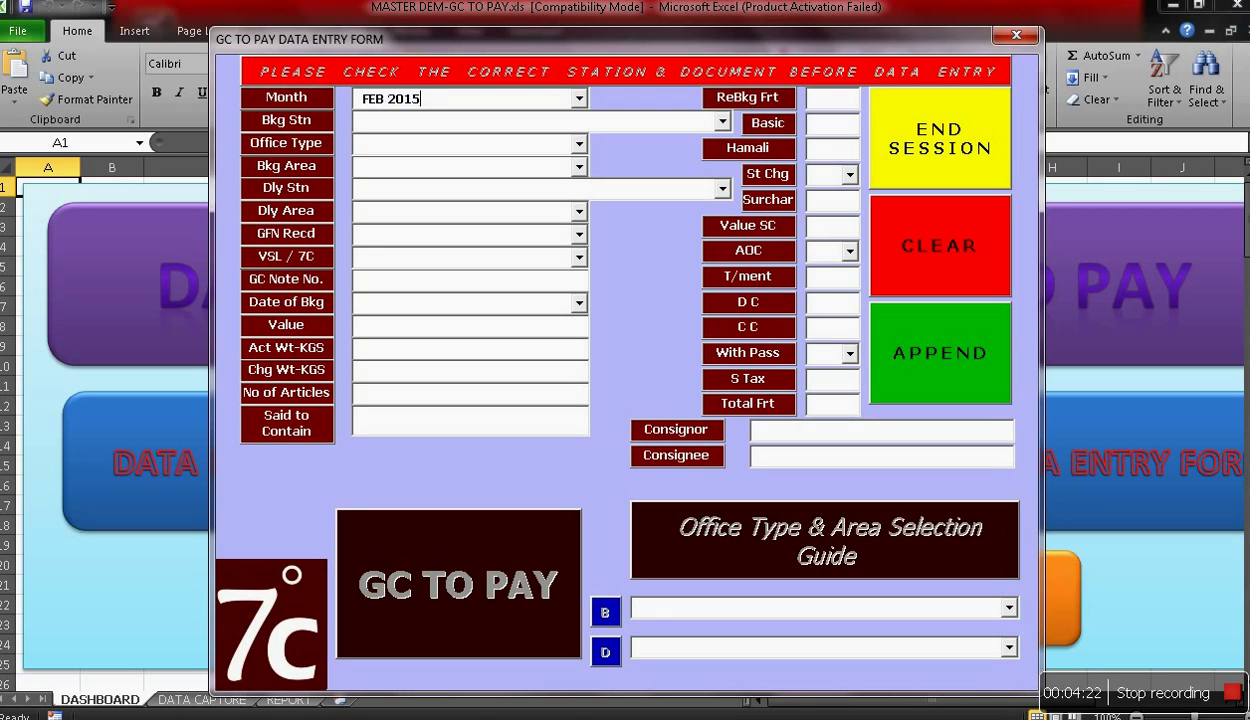
pyautogui.press('Down')
pyautogui.press('Up')
pyautogui.press('Up')
pyautogui.press('Up')
pyautogui.press('Up')
pyautogui.press('Up')
pyautogui.press('Up')
pyautogui.press('Down')
pyautogui.press('Down')
pyautogui.press('Down')
pyautogui.press('Down')
pyautogui.press('Down')
pyautogui.press('Down')
pyautogui.press('Down')
pyautogui.press('Down')
pyautogui.press('Down')
pyautogui.press('Down')
pyautogui.press('Down')
pyautogui.press('Down')
pyautogui.press('Down')
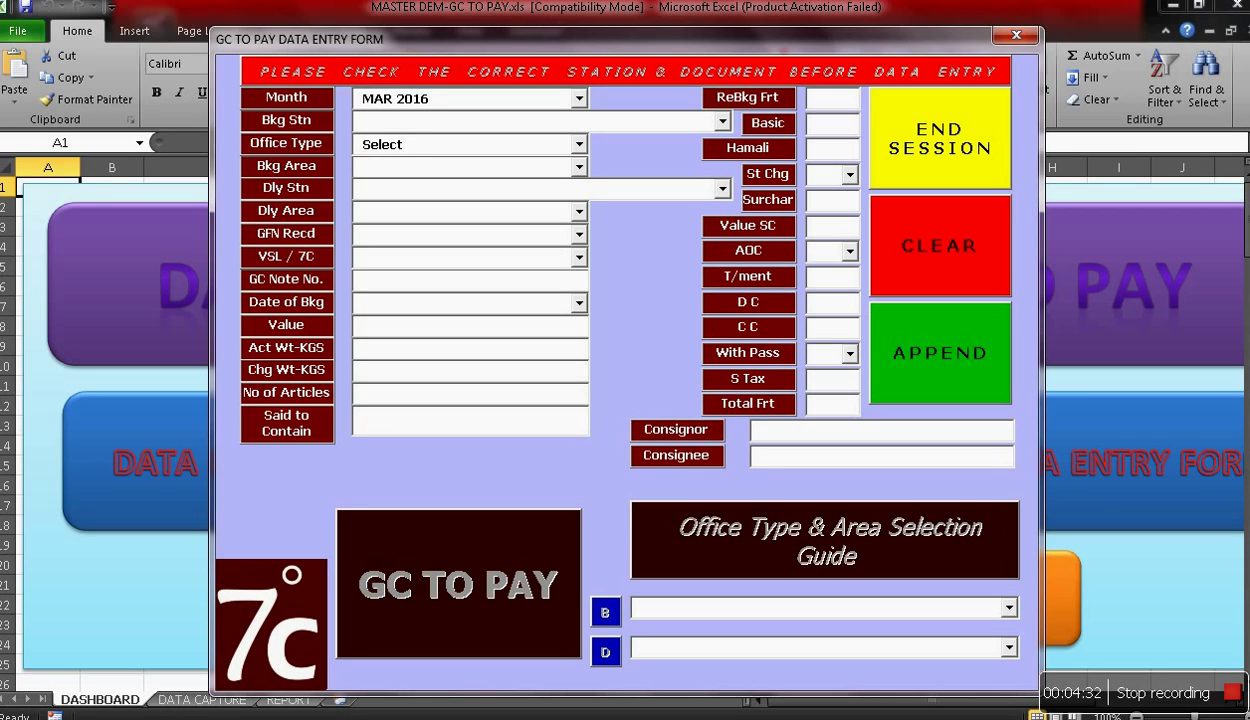
# - Return to the Month field and change it to JUN 2015
pyautogui.hotkey('shift', 'Tab')
pyautogui.hotkey('shift', 'Tab')
pyautogui.press('Down')
pyautogui.press('Down')
pyautogui.press('Down')
pyautogui.press('Down')
pyautogui.press('Down')
pyautogui.press('Down')
pyautogui.press('Down')
pyautogui.press('Down')
pyautogui.press('Down')
# - Clear the placeholder entry from the Office Type field
pyautogui.click(479, 152)
pyautogui.press('BackSpace')
pyautogui.press('BackSpace')
pyautogui.press('BackSpace')
pyautogui.press('BackSpace')
pyautogui.press('BackSpace')
pyautogui.press('BackSpace')
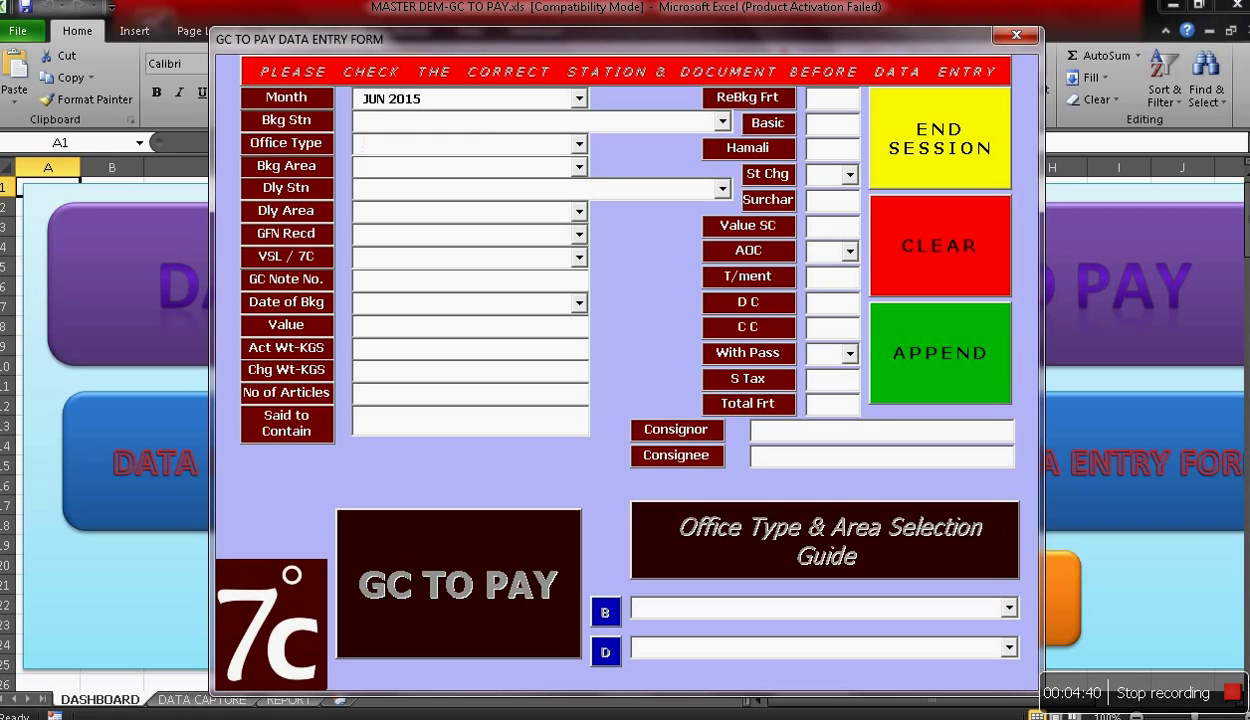
# - Replace the Month entry with AUG 2014
pyautogui.click(483, 104)
pyautogui.hotkey('shift', 'Left')
pyautogui.hotkey('shift', 'Left')
pyautogui.hotkey('shift', 'Left')
pyautogui.hotkey('shift', 'Left')
pyautogui.press('BackSpace')
pyautogui.press('BackSpace')
pyautogui.press('BackSpace')
pyautogui.press('BackSpace')
pyautogui.press('BackSpace')
pyautogui.write('A')
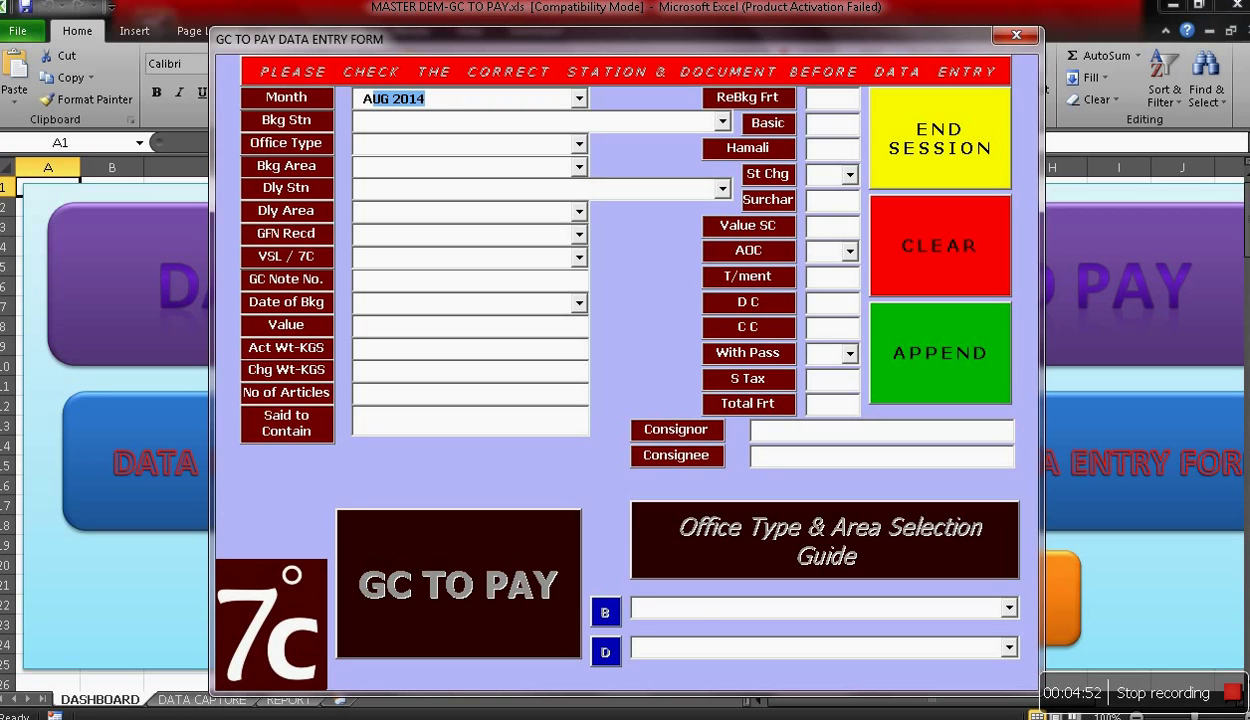
# - Set the booking station (Bkg Stn) to TIRUNELVELI-NEWBUS STAND-643-TIR-NBS
pyautogui.click(355, 120)
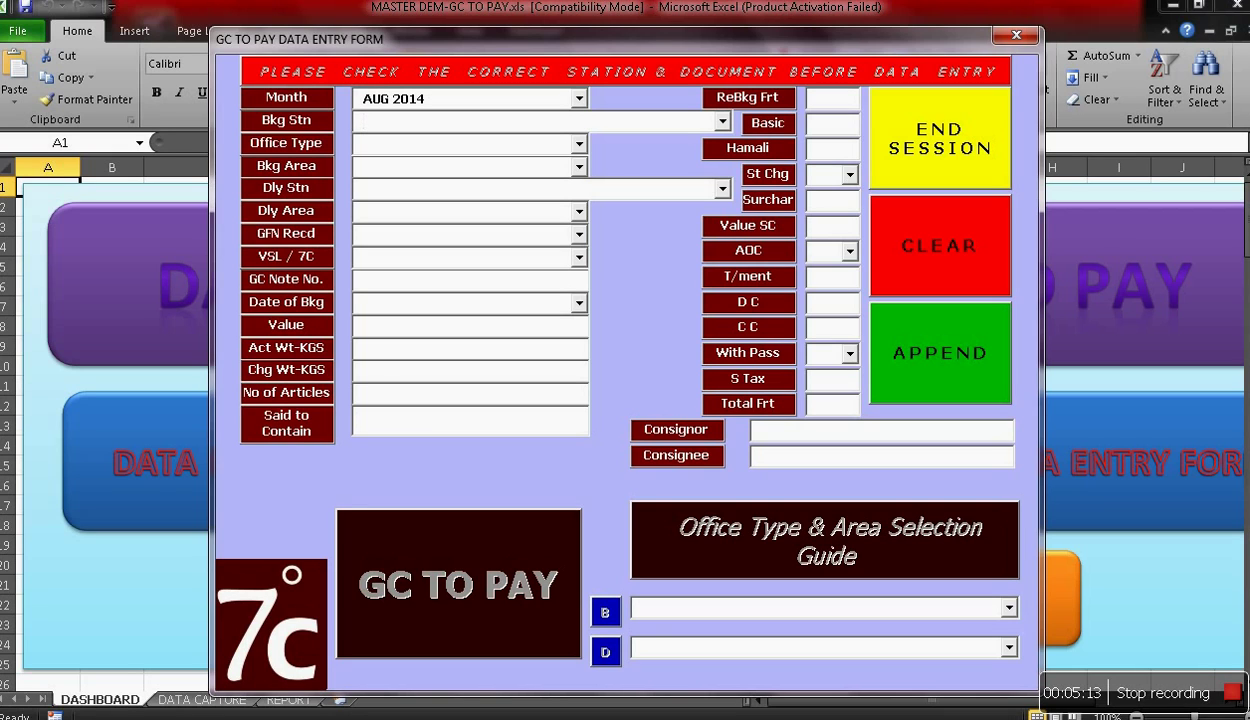
pyautogui.write('T')
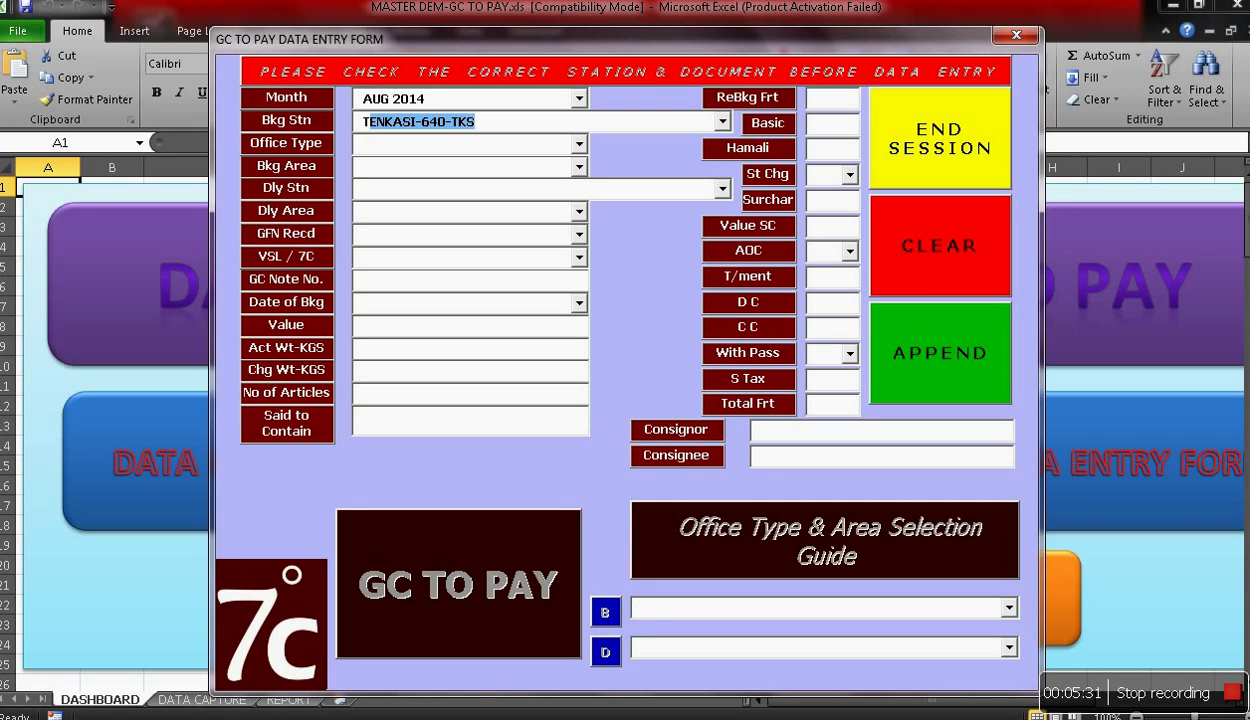
pyautogui.write('IRUCHENGODU-439-TGOD')
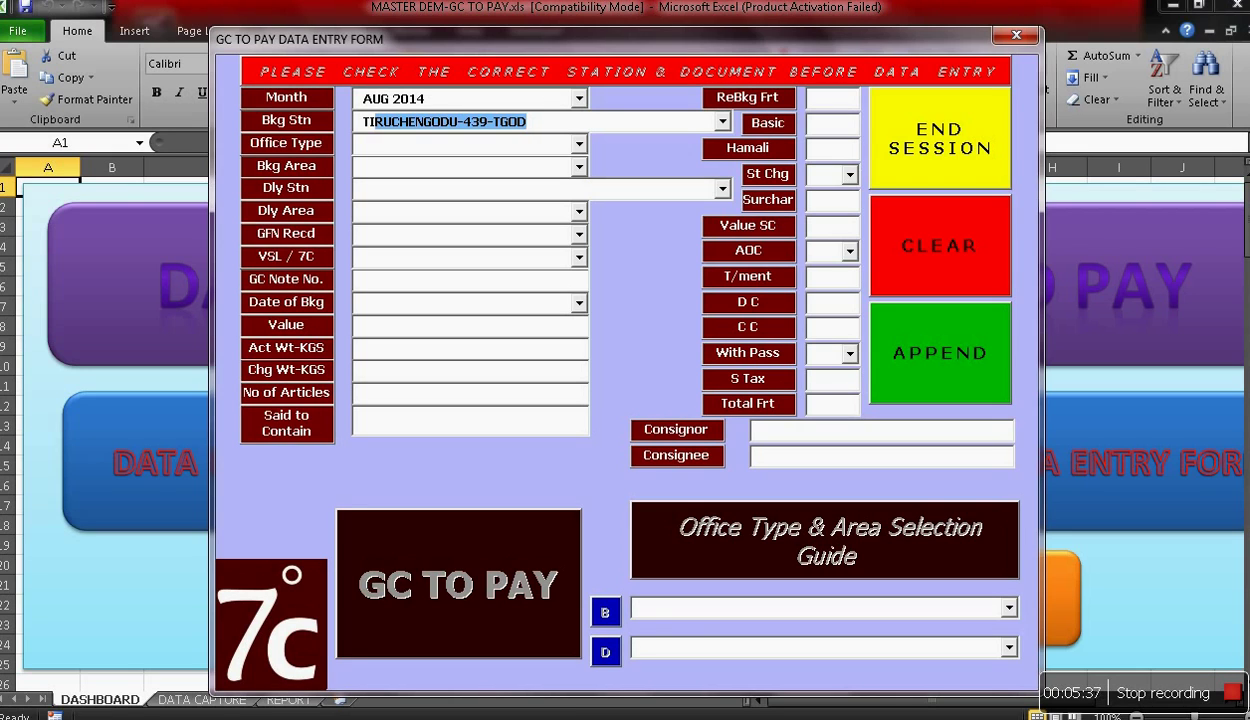
pyautogui.press('Down')
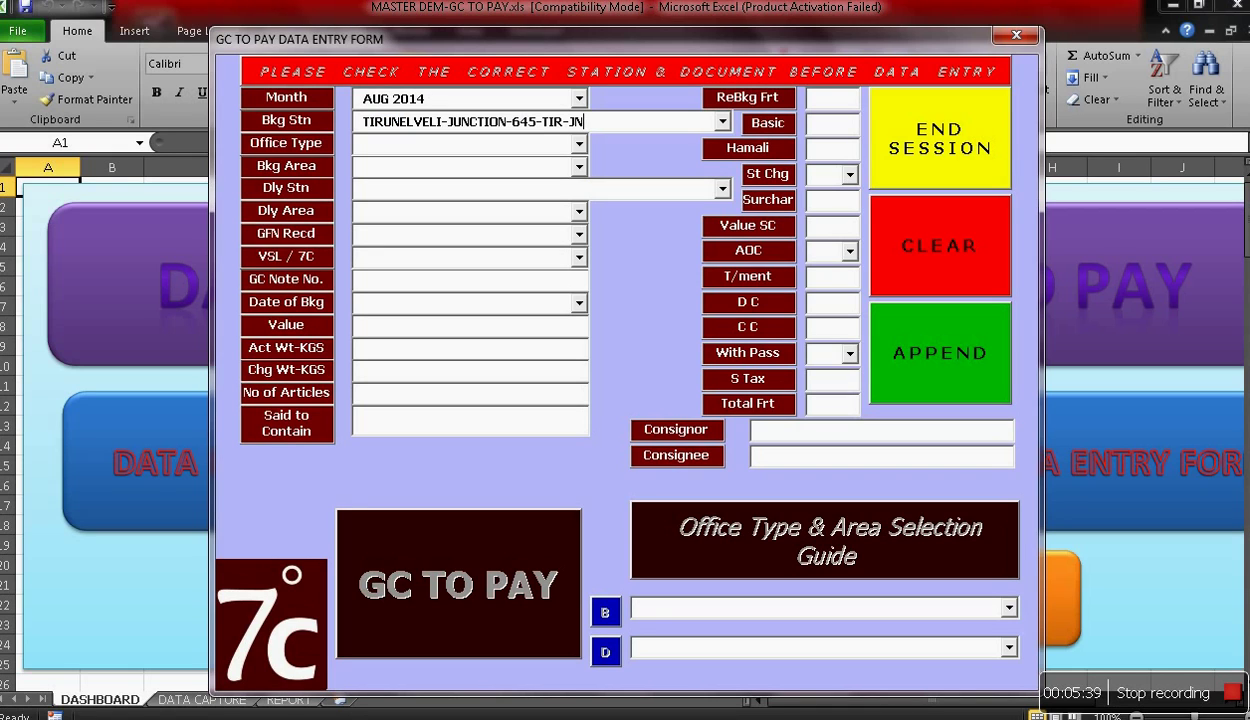
pyautogui.press('Down')
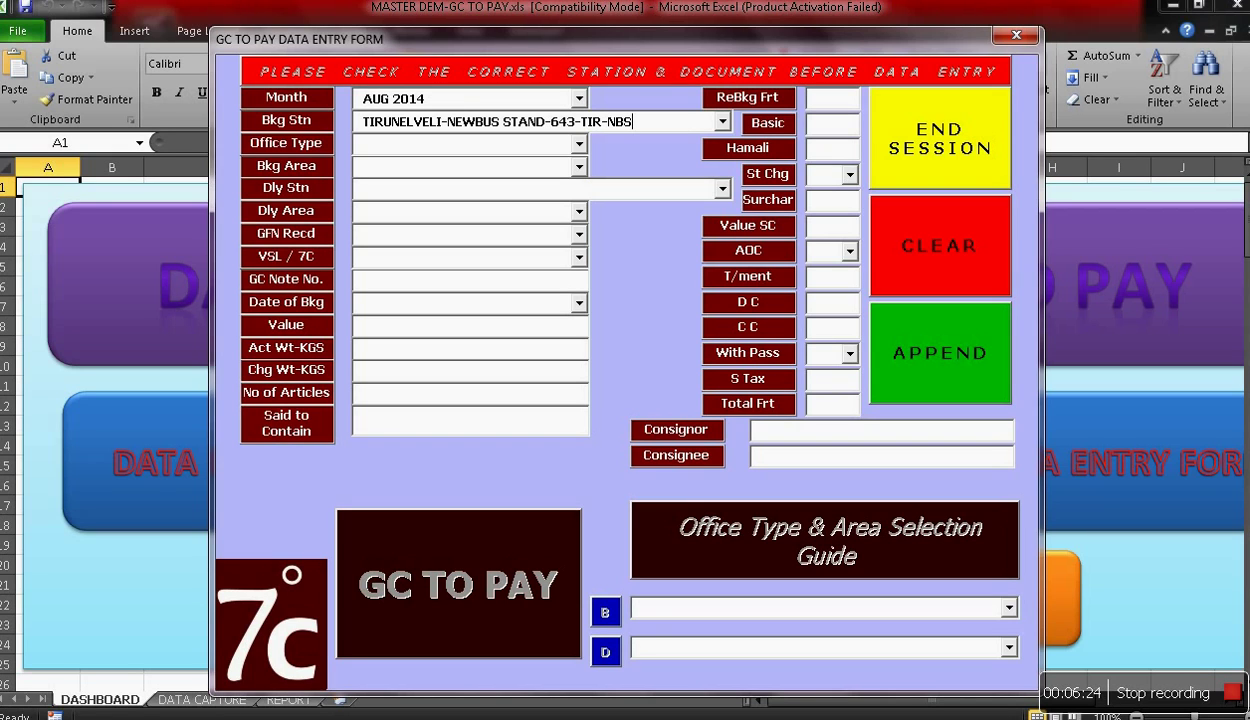
# - Look up station code 643 in the booking (B) selection guide, choosing 643-TIRUNELVELI AREA-BSA
pyautogui.click(641, 607)
pyautogui.write('643-TIRUNELVELI AREA-BSA')
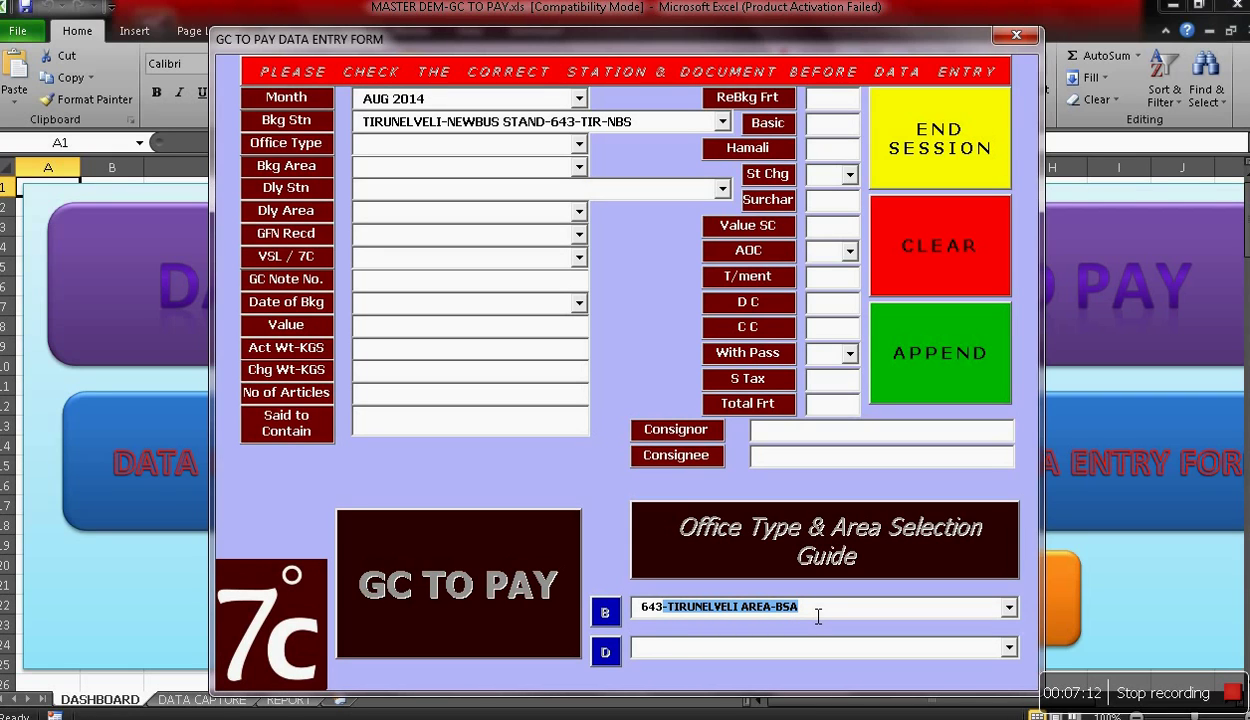
pyautogui.press('Tab')
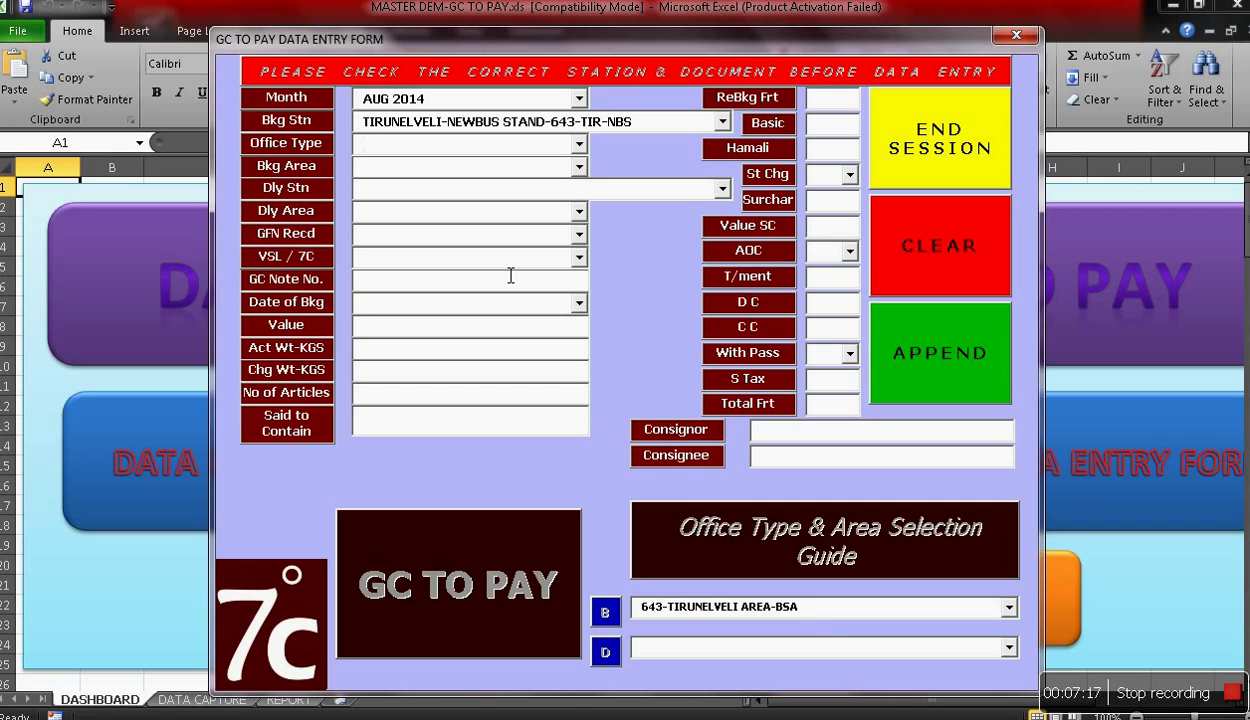
# - Set the Office Type to Bus Stand Agent and the Bkg Area to Tirunelveli
pyautogui.write('Bus Stand Agent')
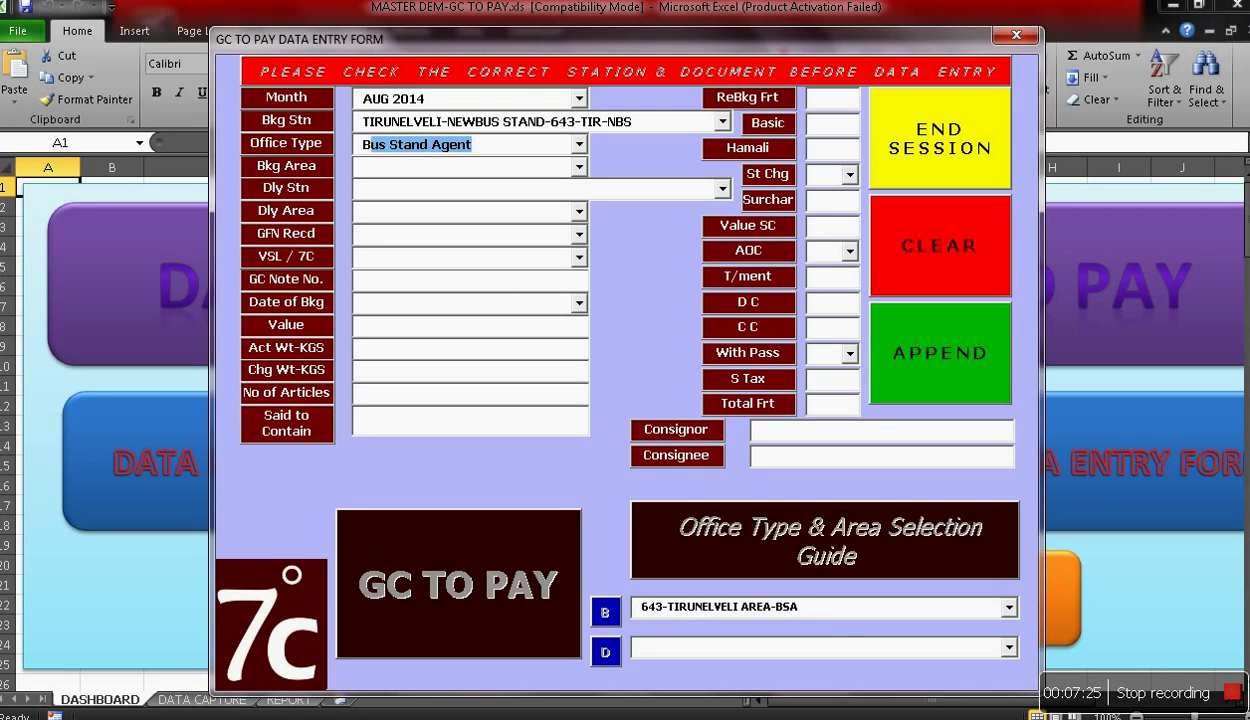
pyautogui.click(360, 165)
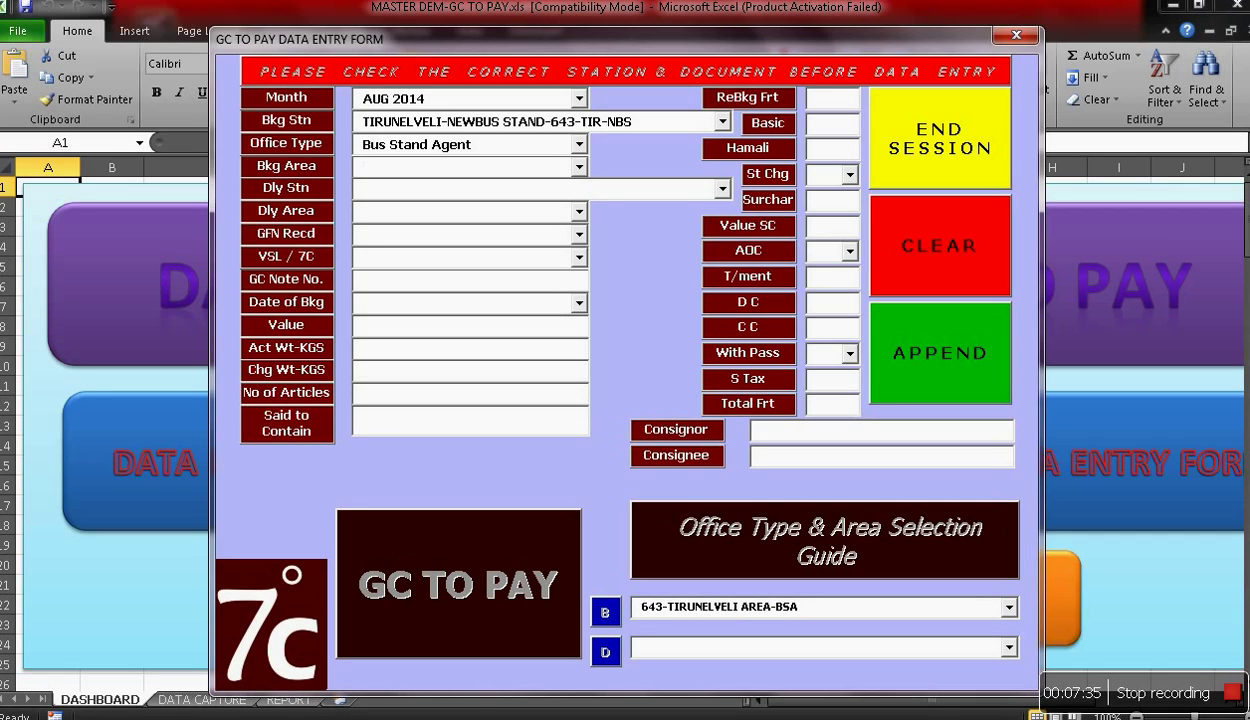
pyautogui.write('Tirunelveli')
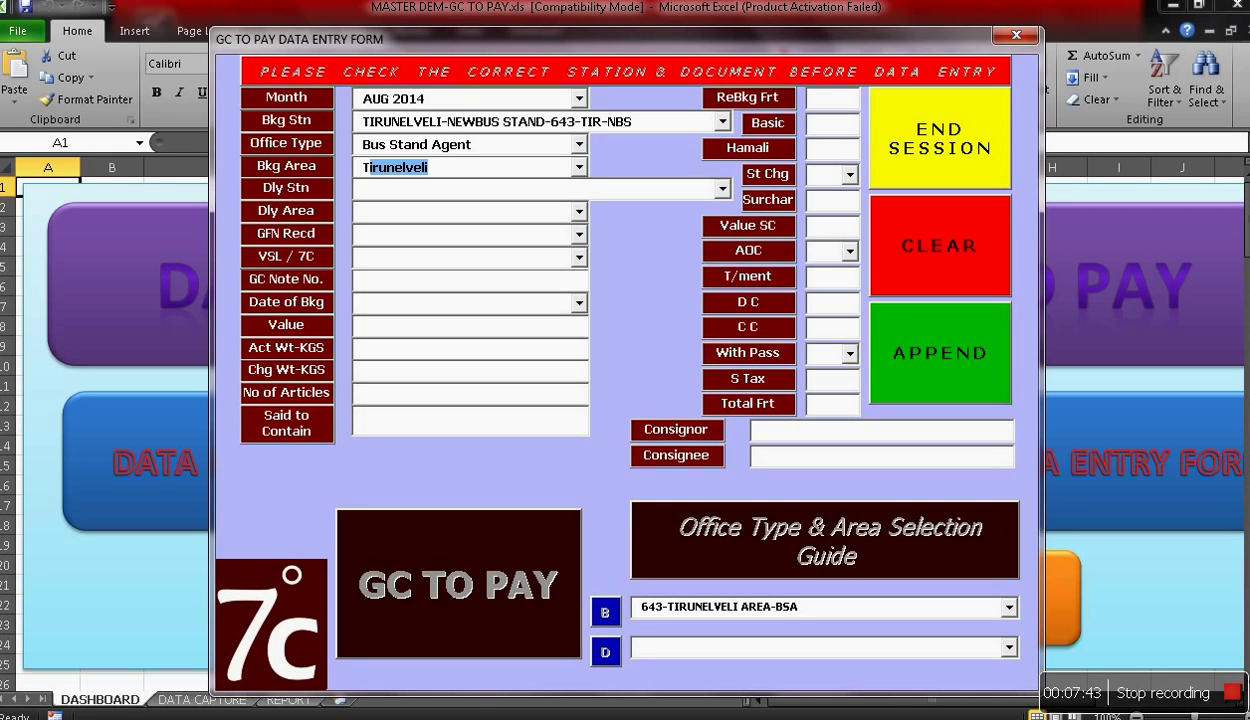
# - Set the delivery station (Dly Stn) to PONDY-METTUPALAYAM-984-PON-MET
pyautogui.click(450, 189)
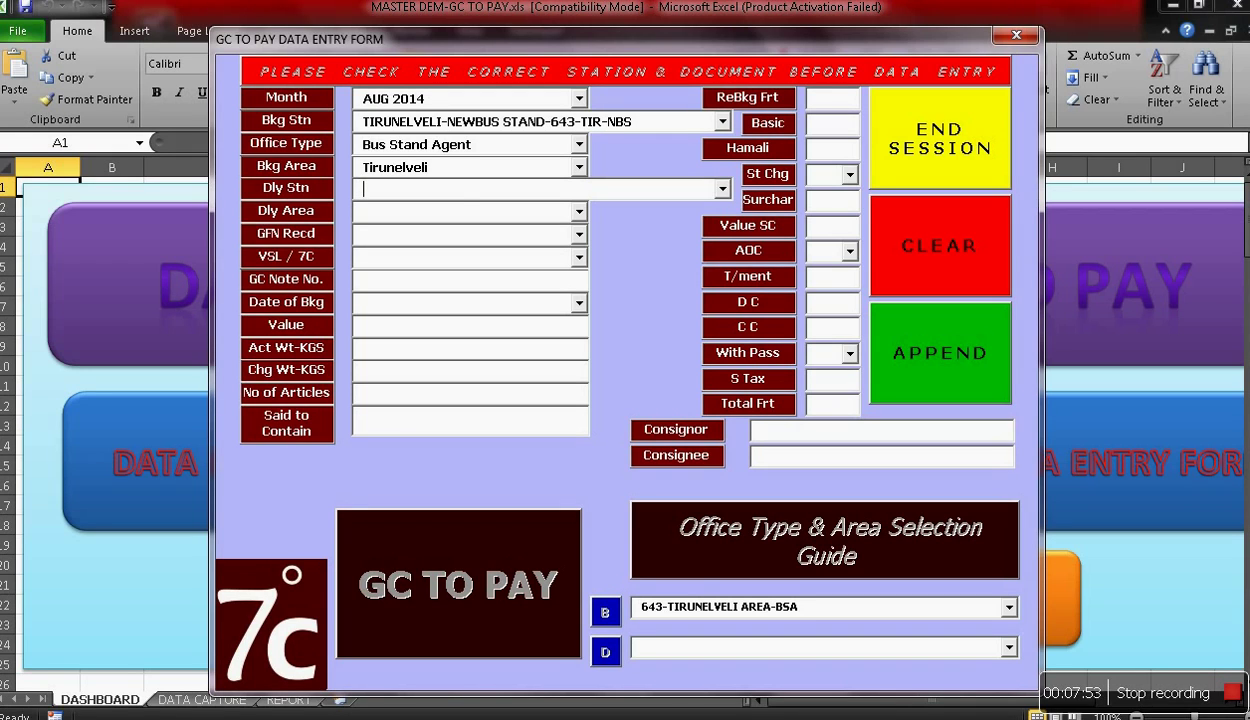
pyautogui.write('P')
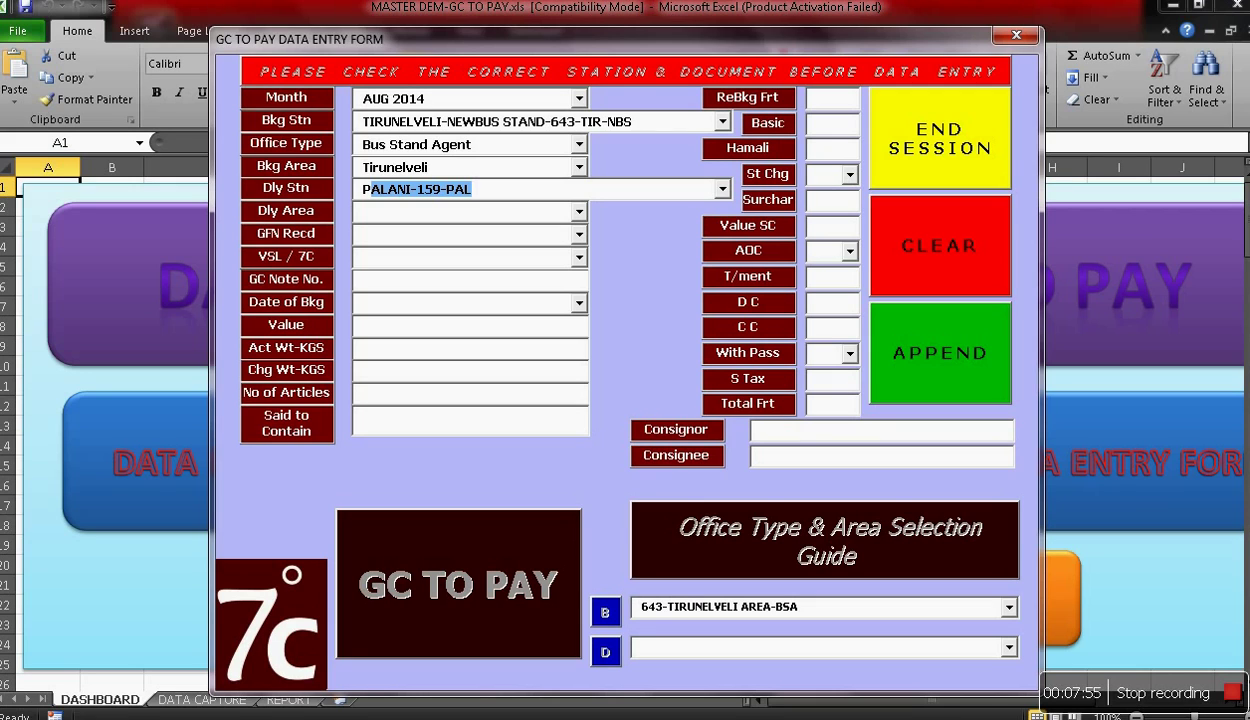
pyautogui.write('O')
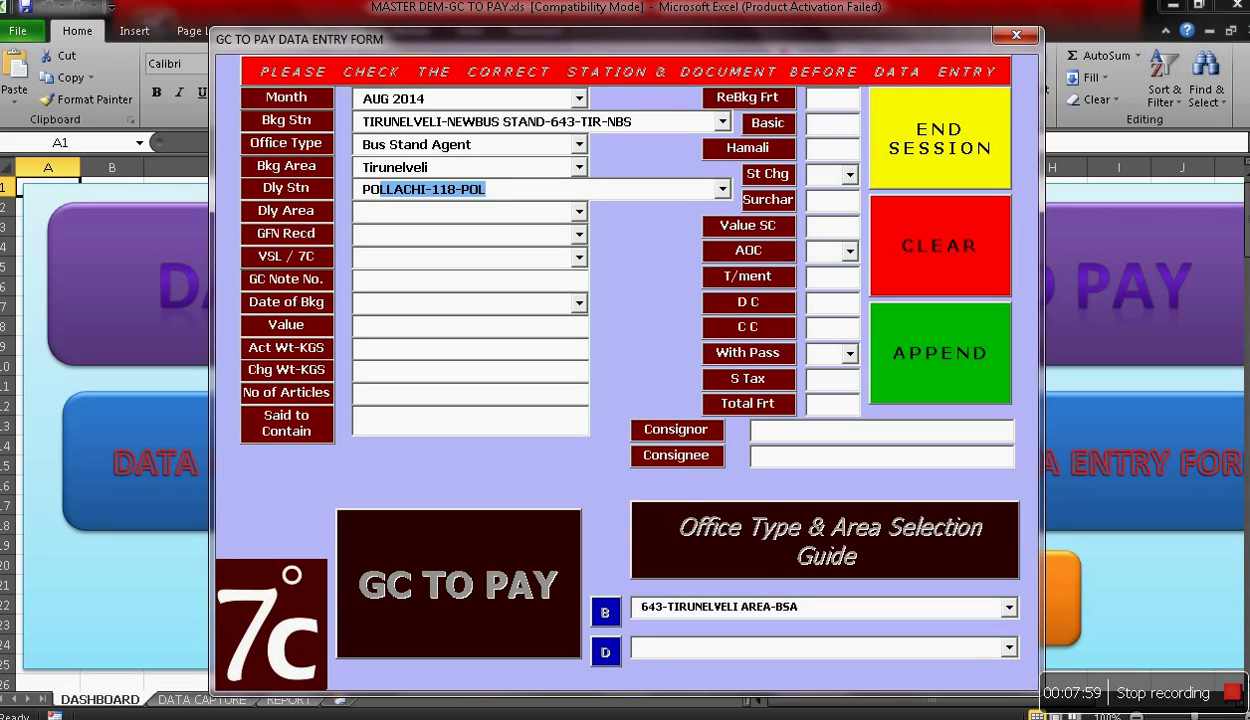
pyautogui.write('ND')
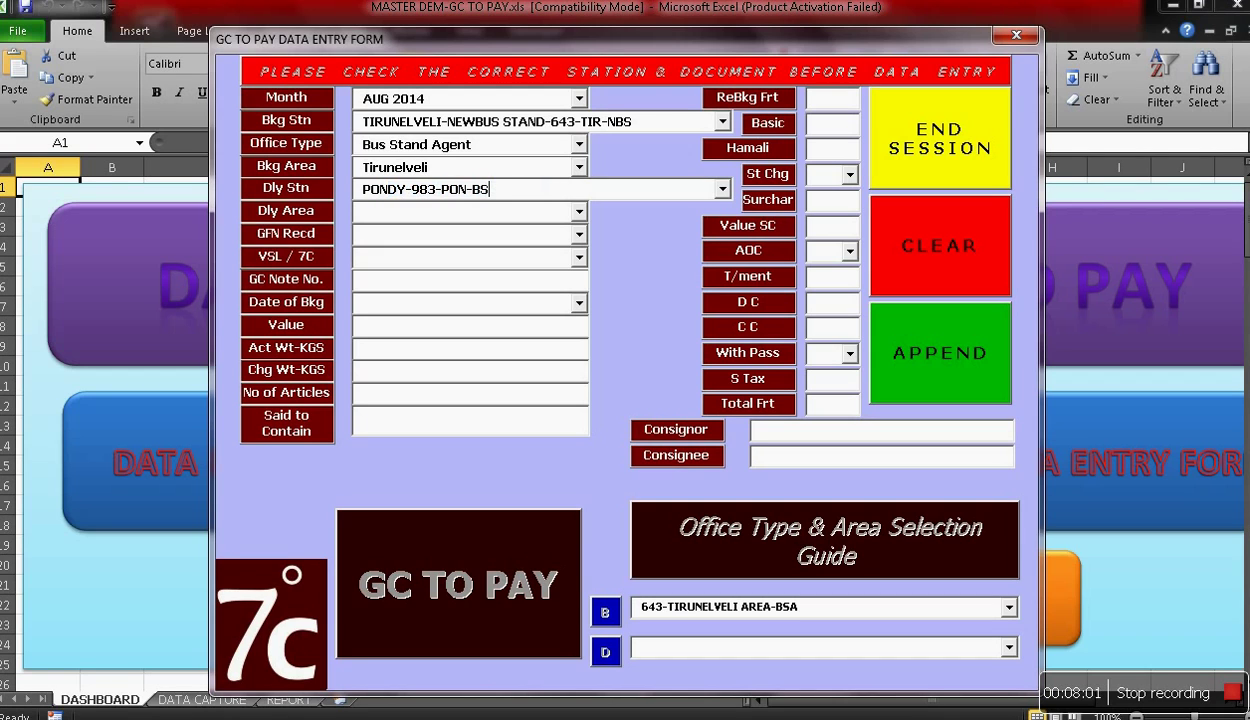
pyautogui.write('Y-METTUPALAYAM-984')
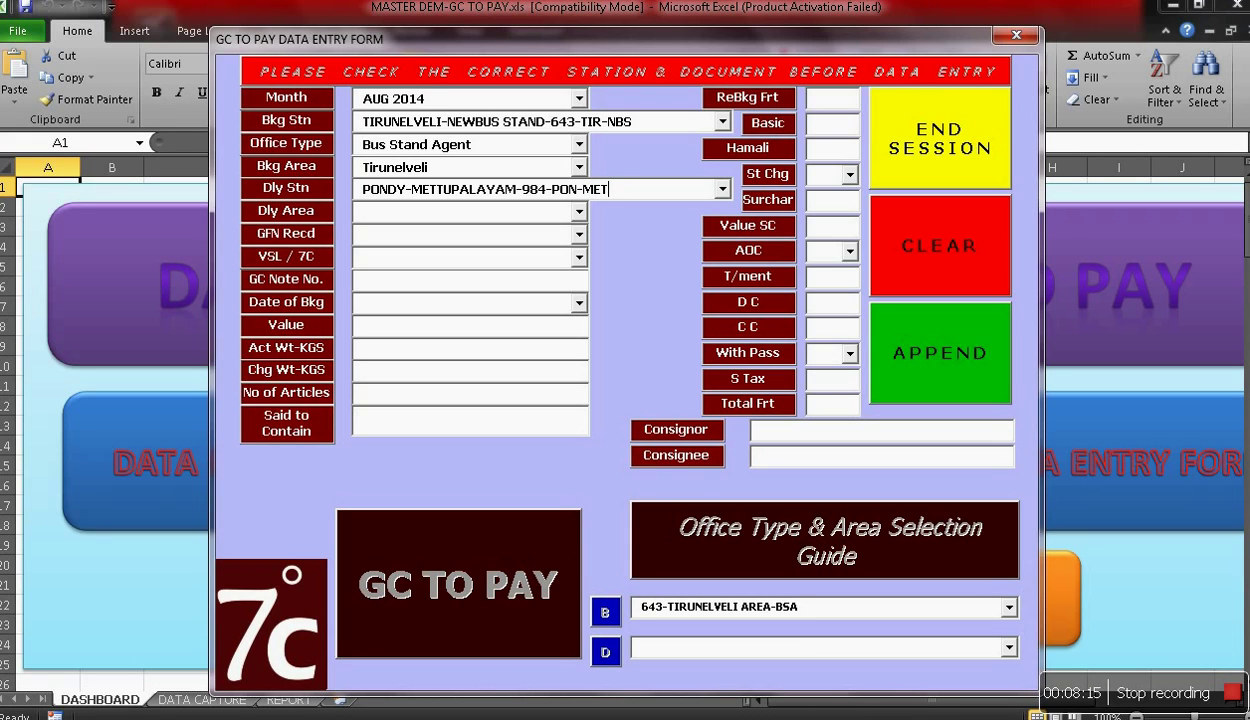
# - Look up code 984 in the delivery (D) guide, choosing 984-VILLUPURAM AREA-IA, and set the Dly Area to Villupuram
pyautogui.click(642, 647)
pyautogui.write('984-VILLUPURAM AREA-IA')
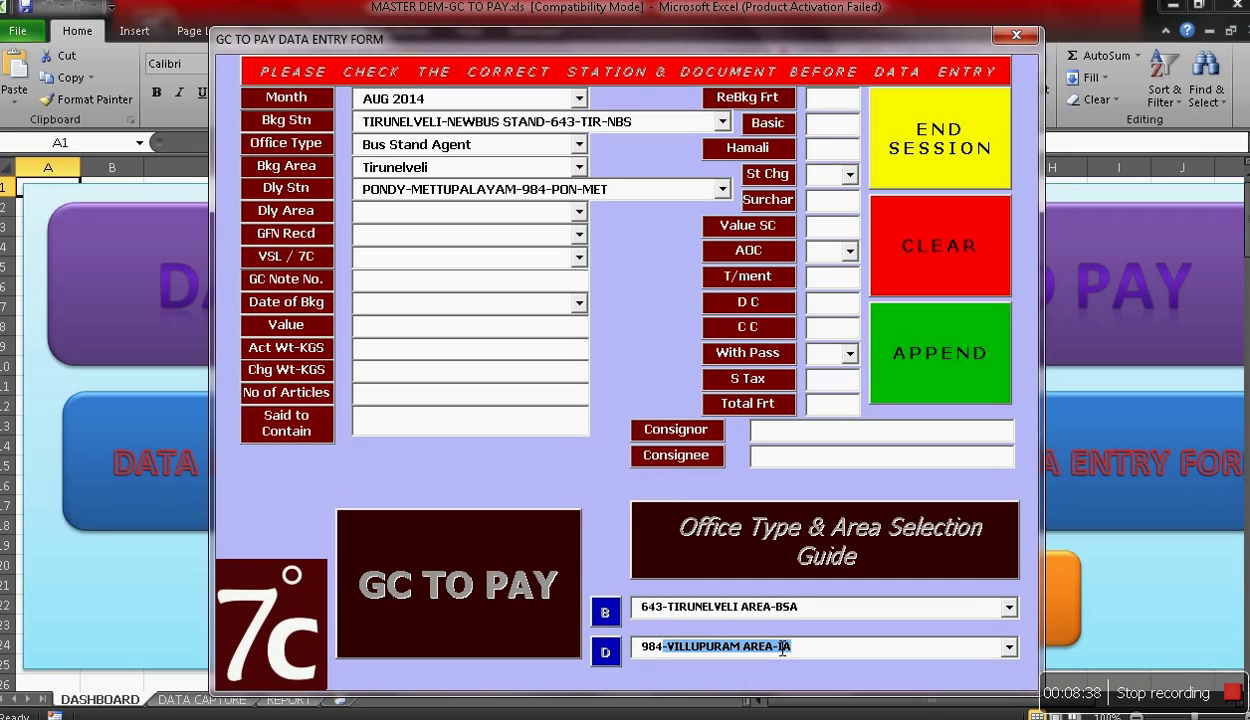
pyautogui.press('Return')
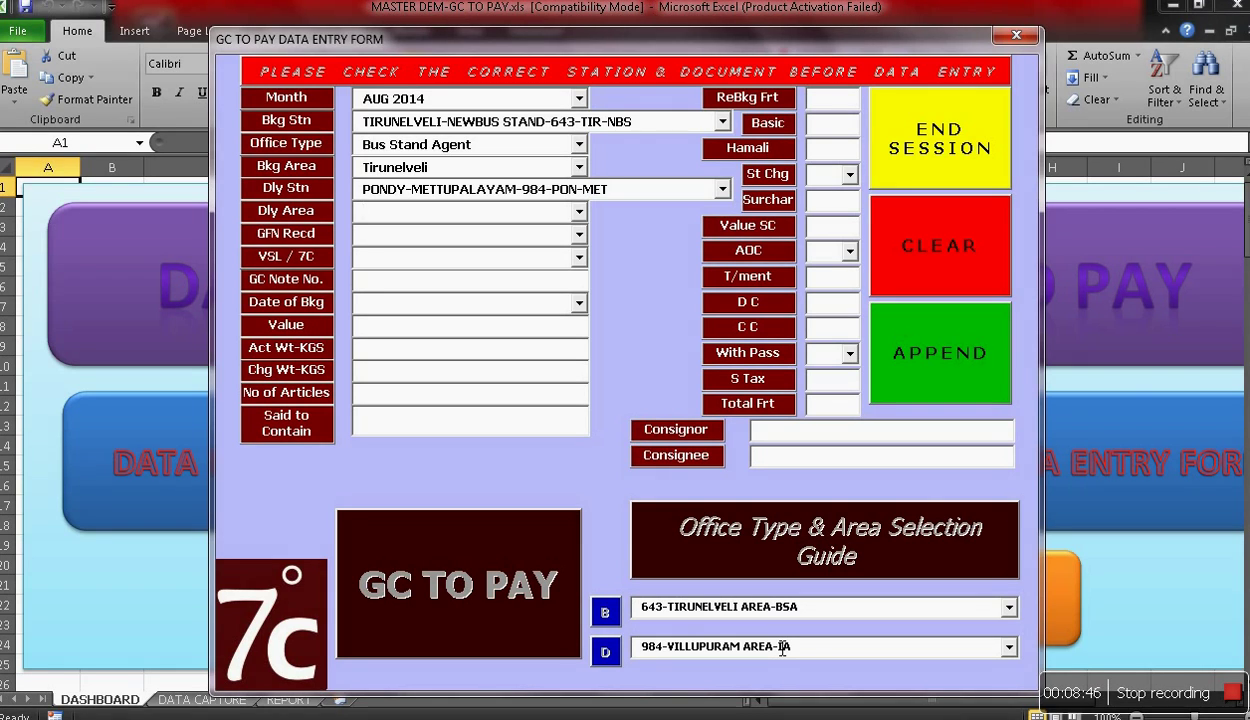
pyautogui.write('Villupuram')
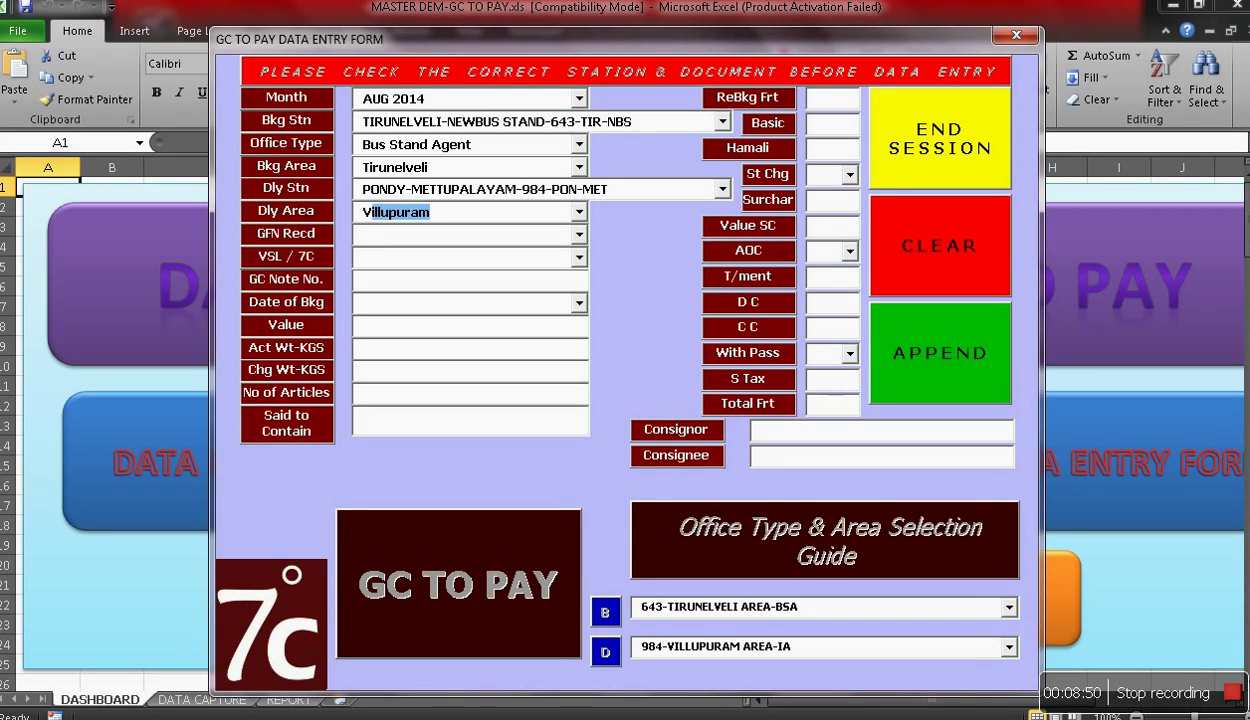
pyautogui.press('Tab')
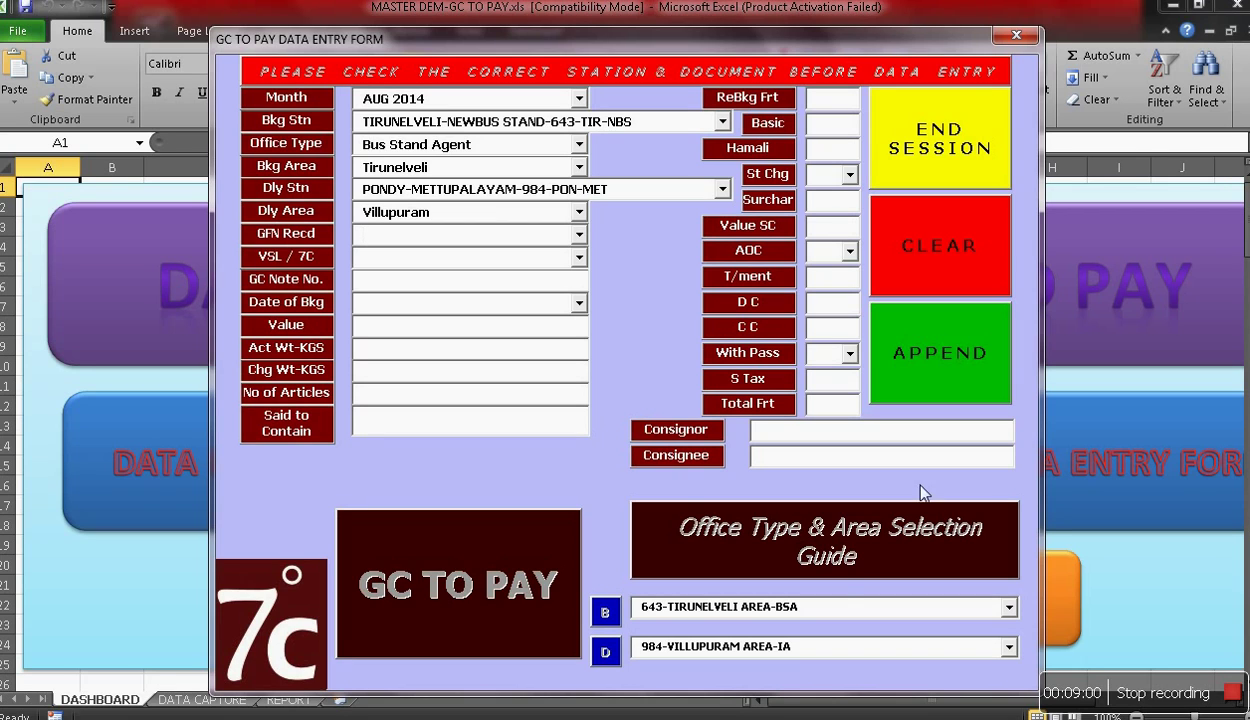
# - Choose YES for GFN Recd and try to replace it with the unlisted value OK
pyautogui.click(578, 237)
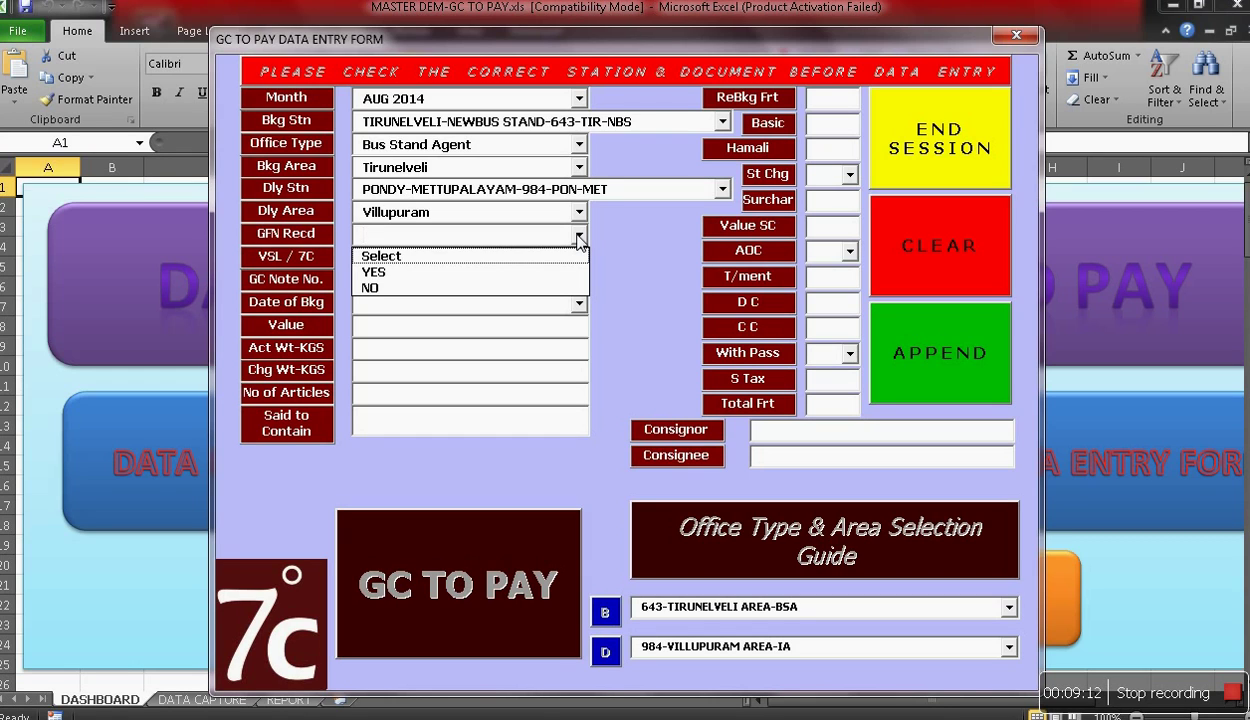
pyautogui.click(455, 273)
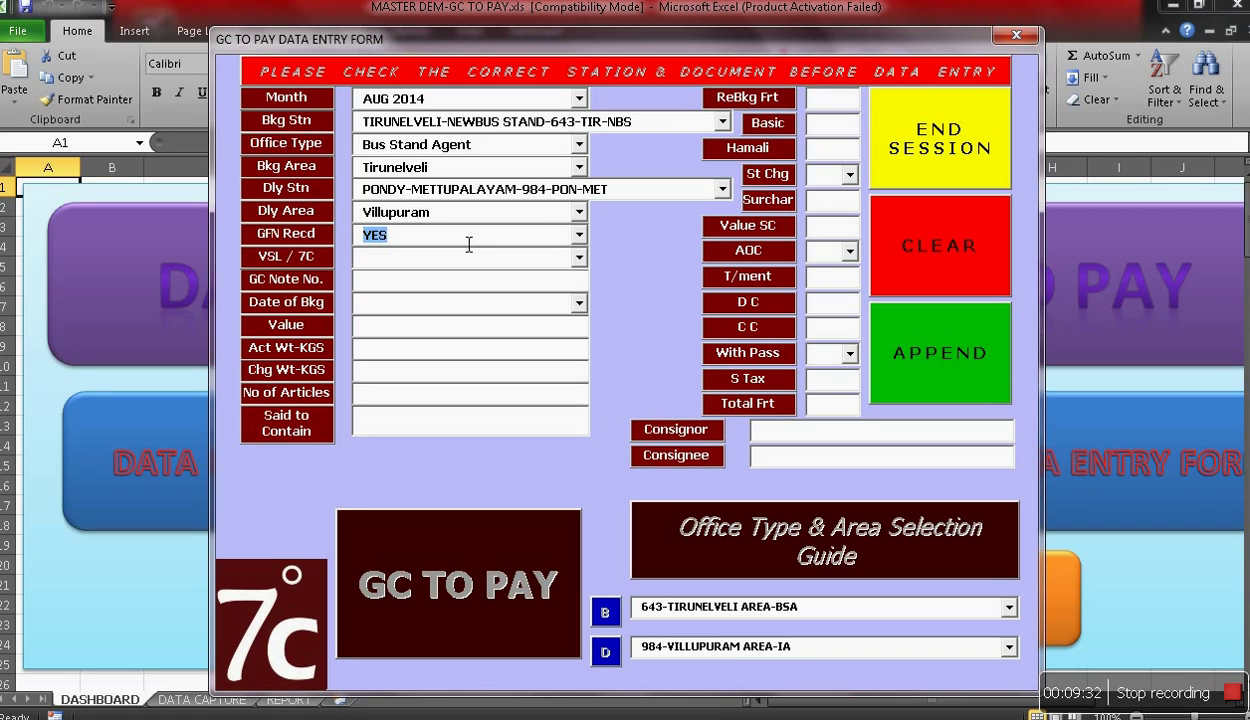
pyautogui.press('BackSpace')
pyautogui.write('OK')
pyautogui.press('Tab')
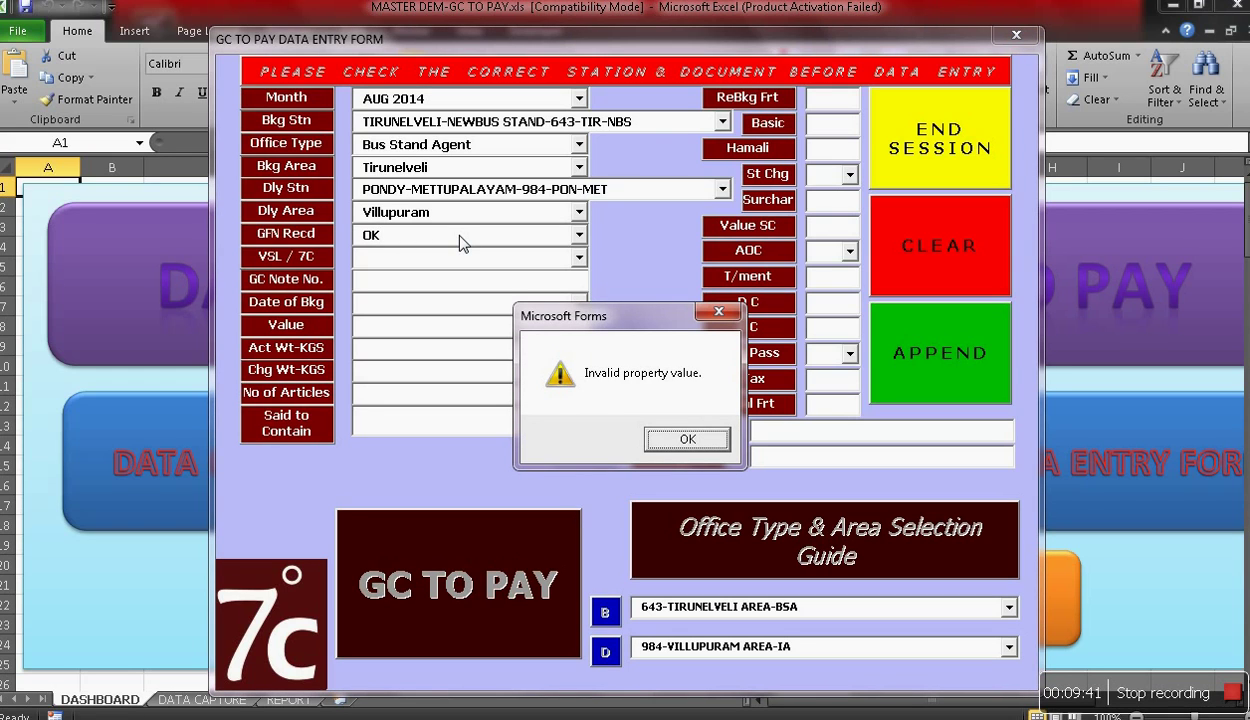
pyautogui.click(686, 440)
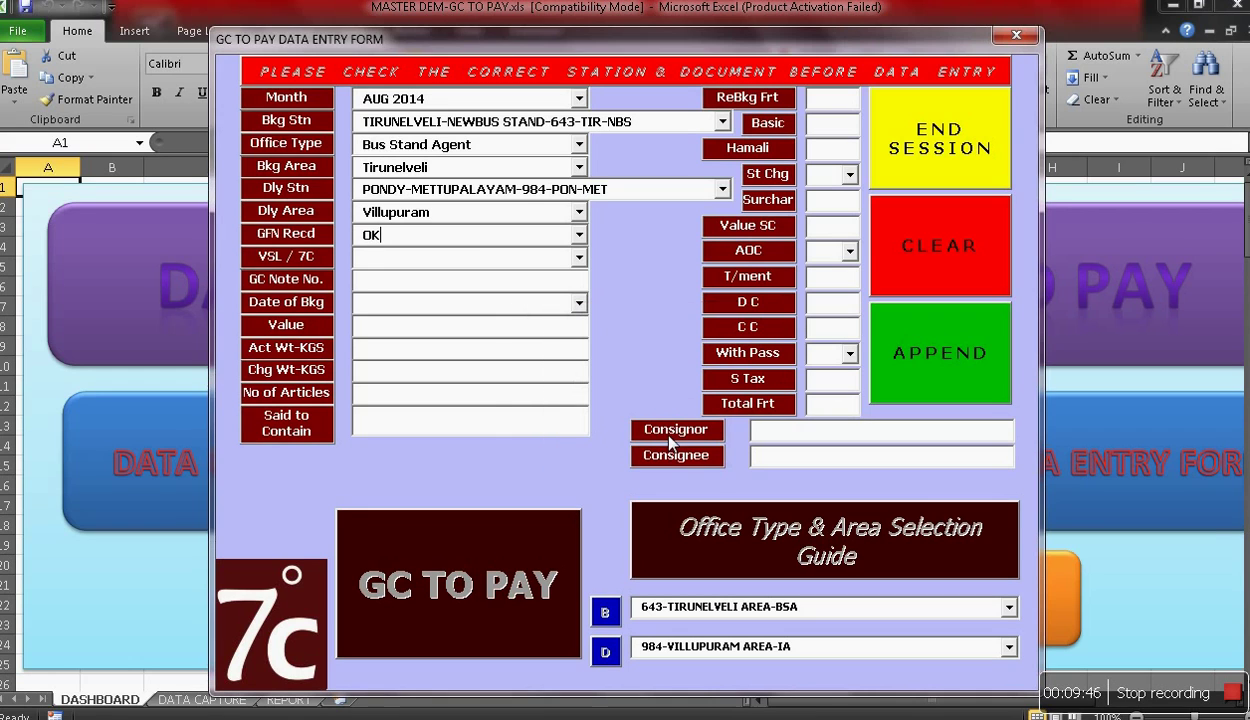
# - Set GFN Recd to YES and VSL / 7C to 7C in the data entry form
pyautogui.click(580, 236)
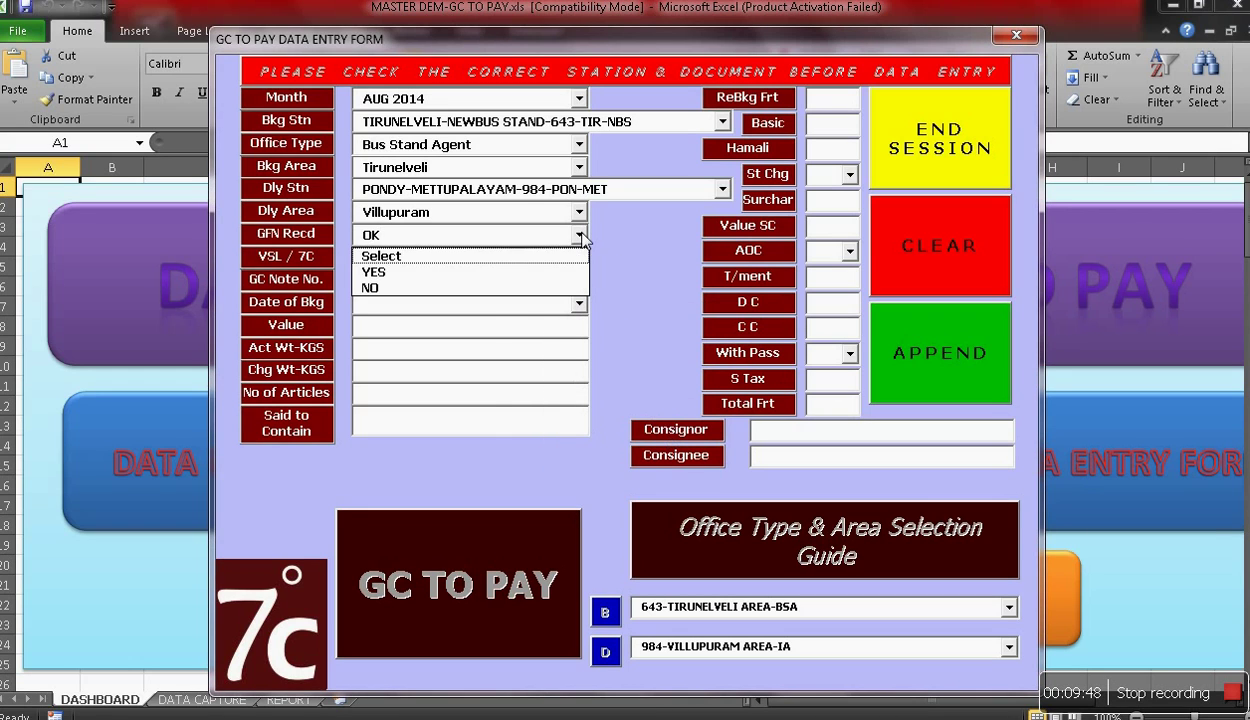
pyautogui.click(537, 280)
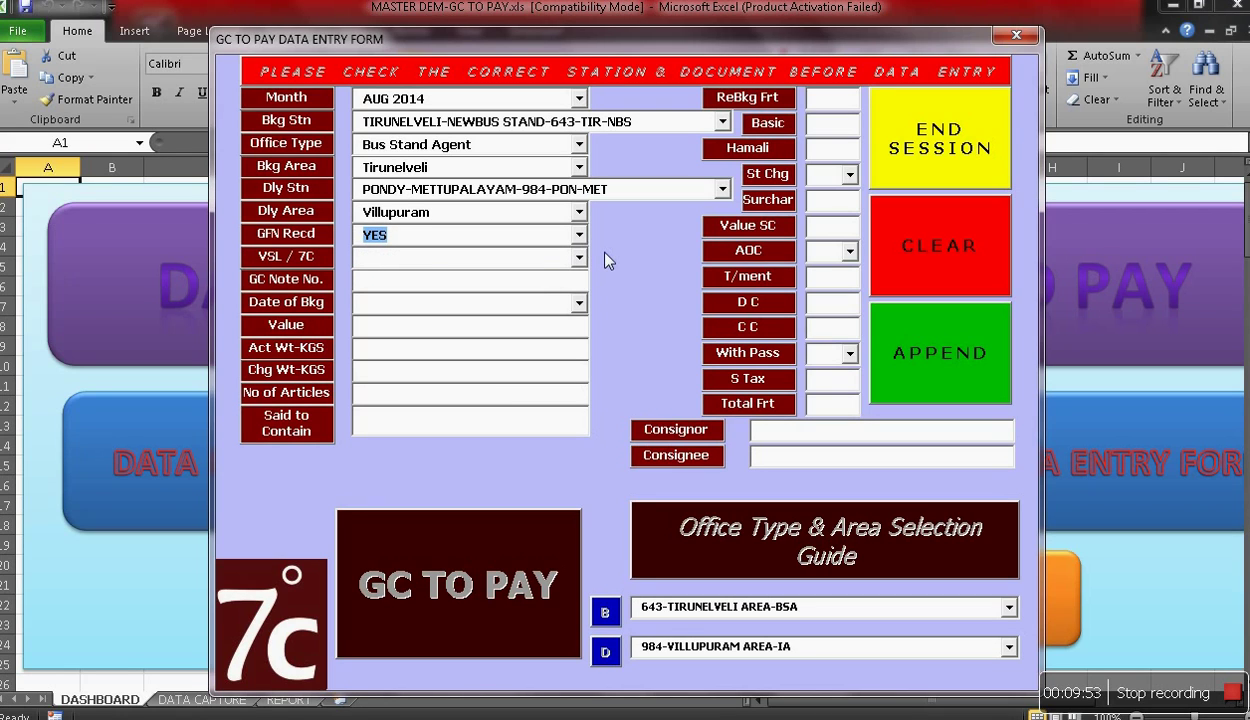
pyautogui.press('Tab')
pyautogui.click(577, 258)
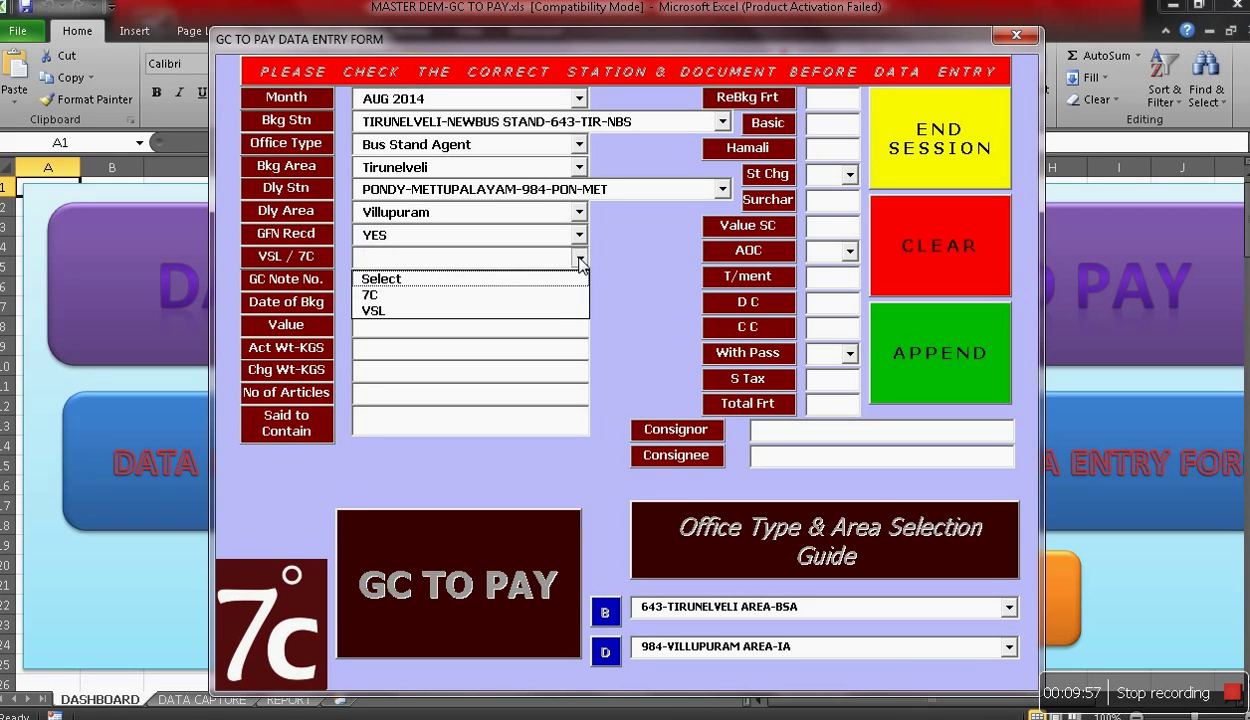
pyautogui.click(543, 297)
pyautogui.press('Tab')
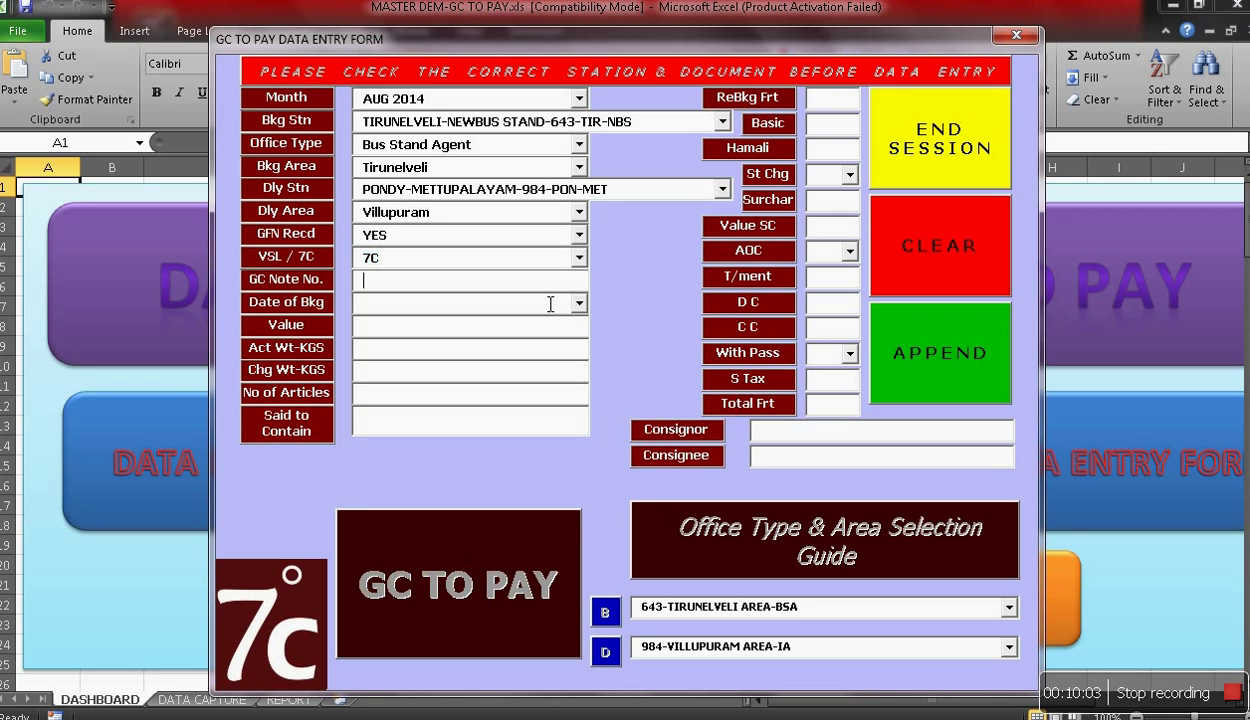
# - Append the record to the captured data, leaving every field after VSL / 7C blank
pyautogui.press('Tab')
pyautogui.press('Tab')
pyautogui.press('Tab')
pyautogui.press('Tab')
pyautogui.press('Tab')
pyautogui.press('Tab')
pyautogui.press('Tab')
pyautogui.press('Tab')
pyautogui.press('Tab')
pyautogui.press('Tab')
pyautogui.press('Tab')
pyautogui.press('Tab')
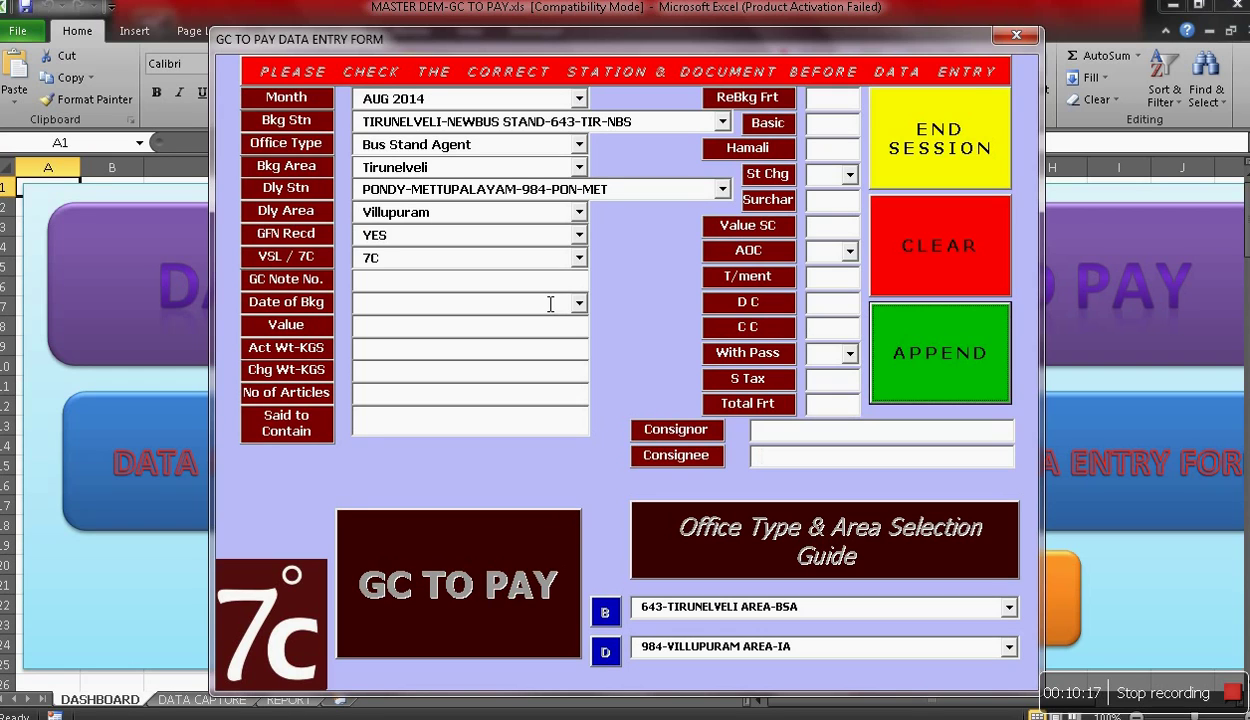
pyautogui.click(940, 394)
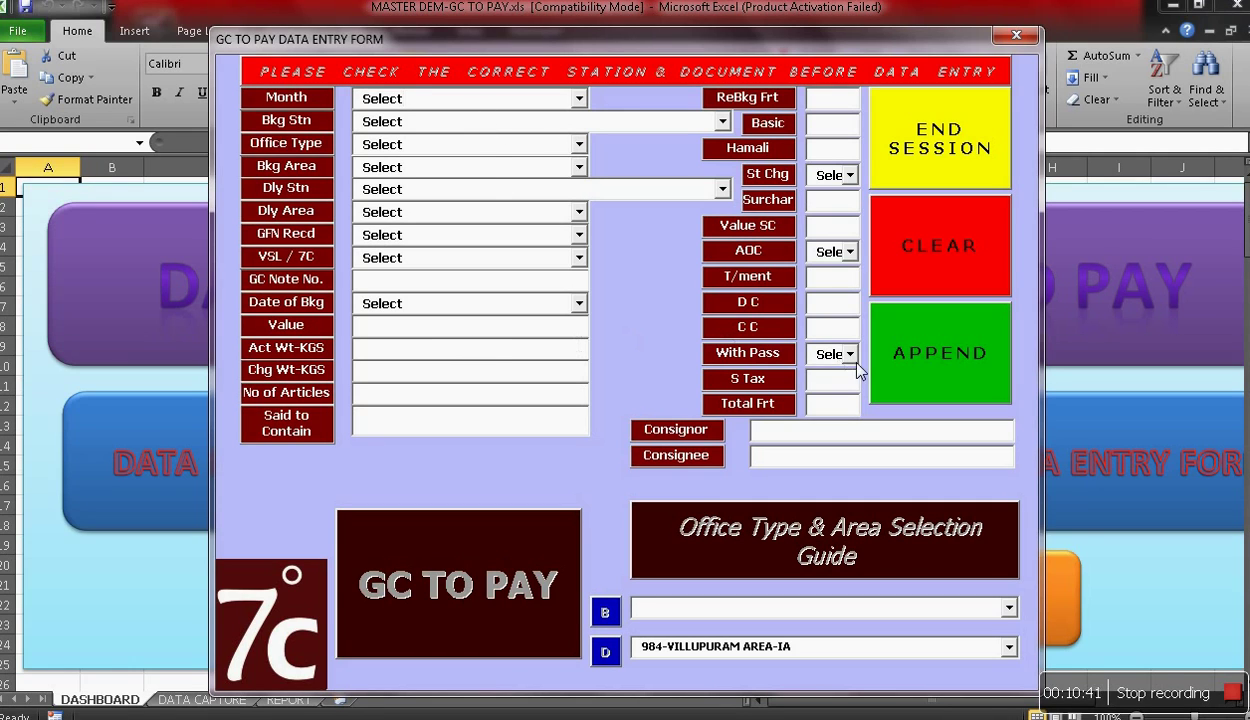
# - End the entry session and save the workbook from the DATA CAPTURE sheet
pyautogui.click(954, 155)
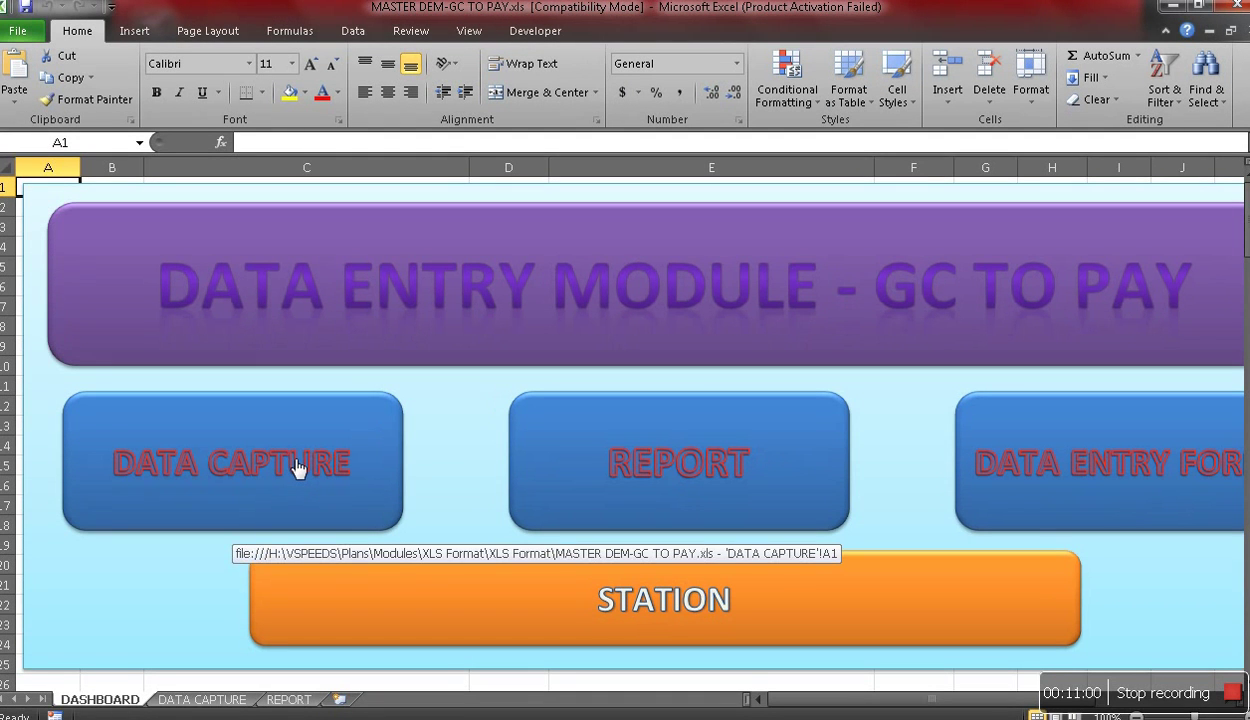
pyautogui.click(297, 468)
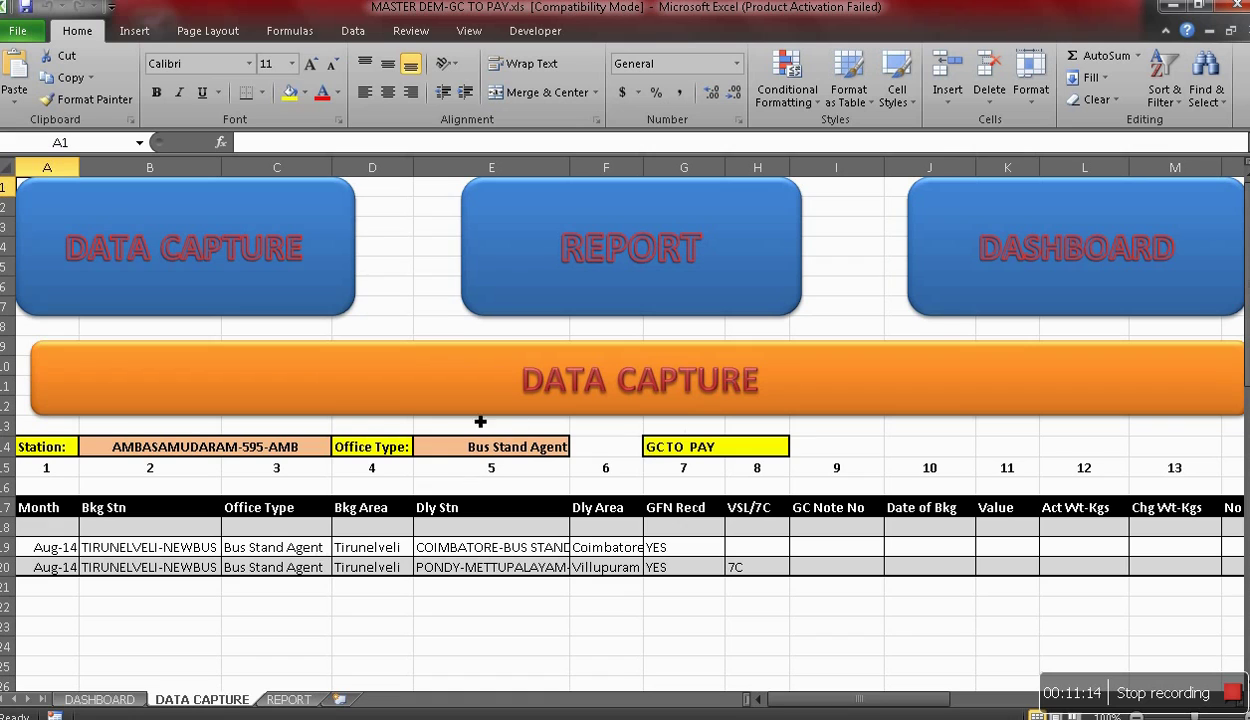
pyautogui.click(26, 8)
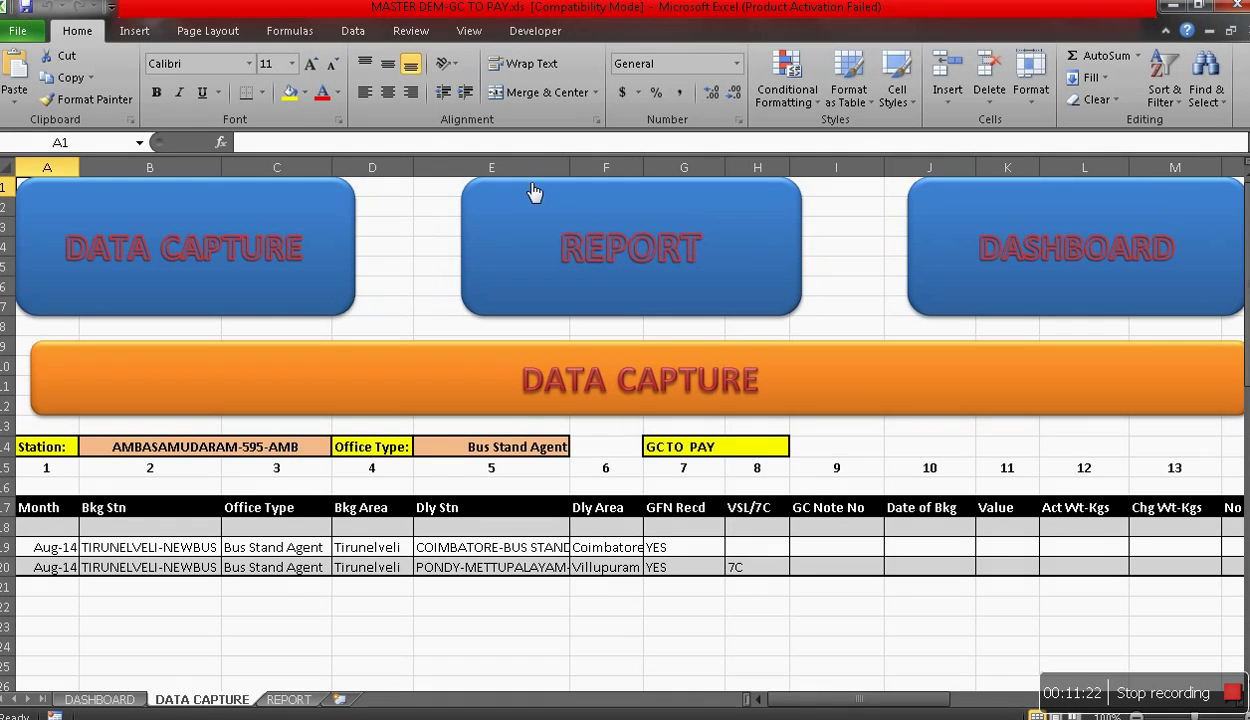
# - Open the data entry form from the dashboard and end its session, saving the workbook
pyautogui.click(957, 284)
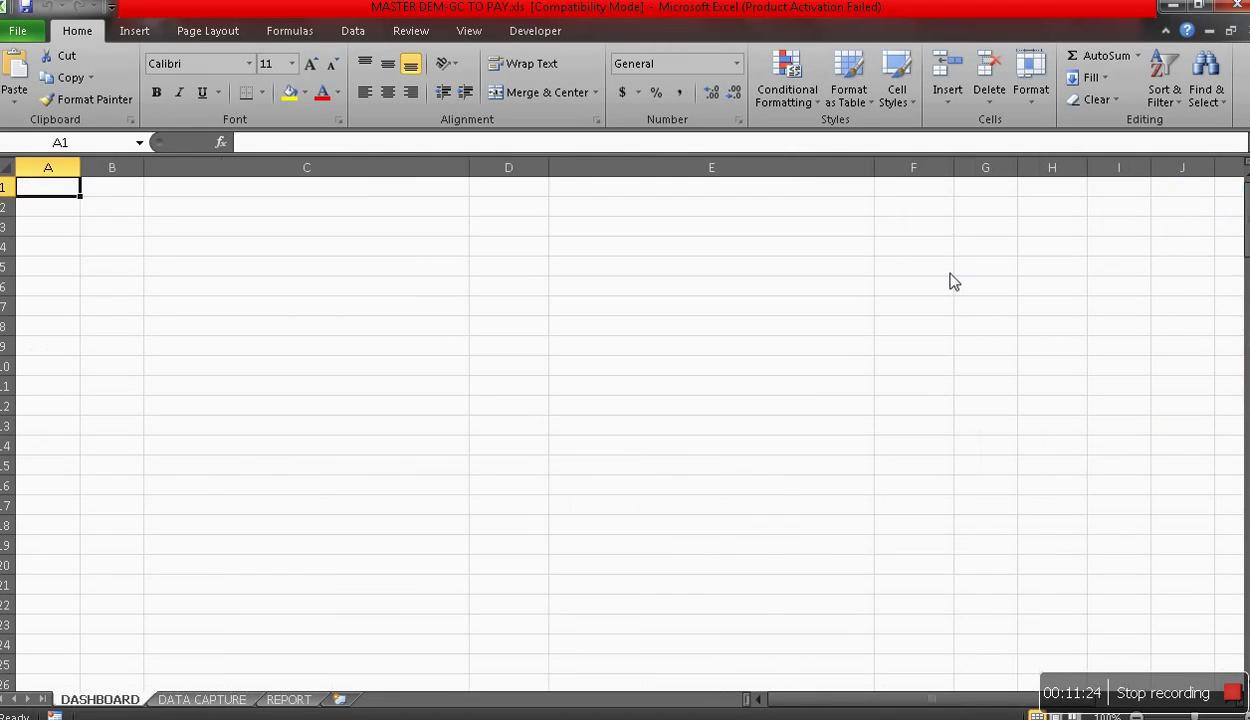
pyautogui.click(1050, 468)
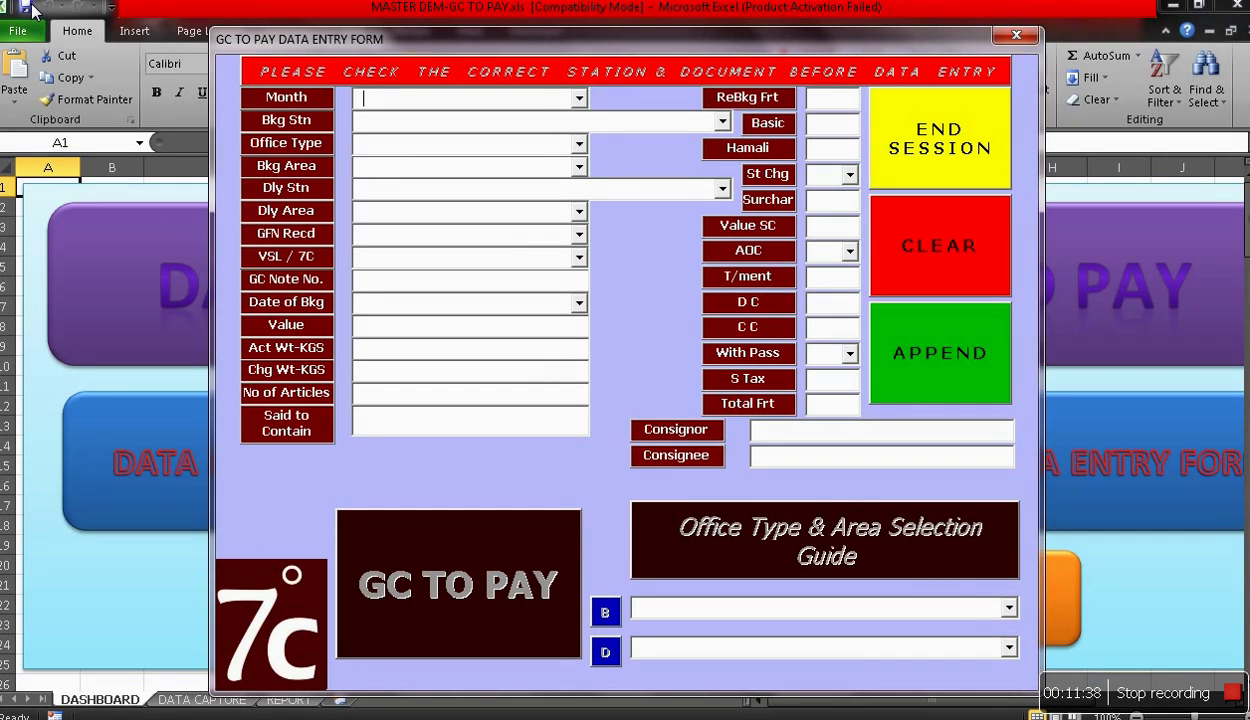
pyautogui.click(925, 146)
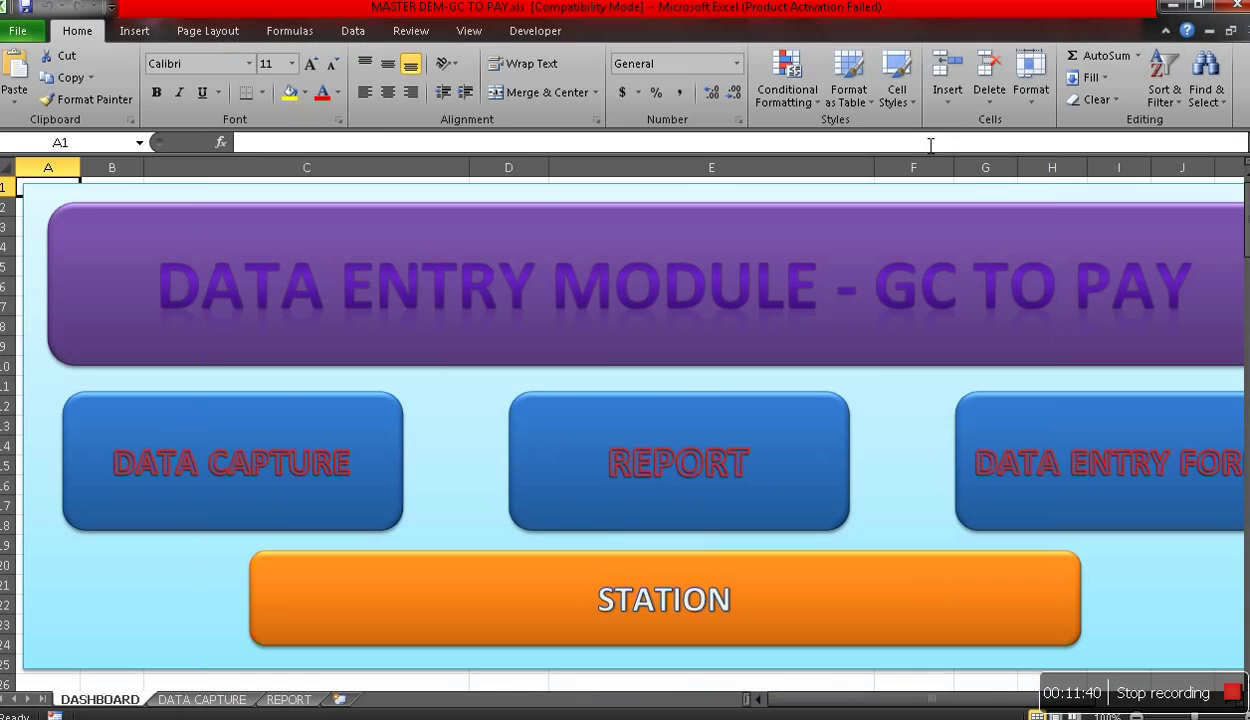
pyautogui.click(24, 8)
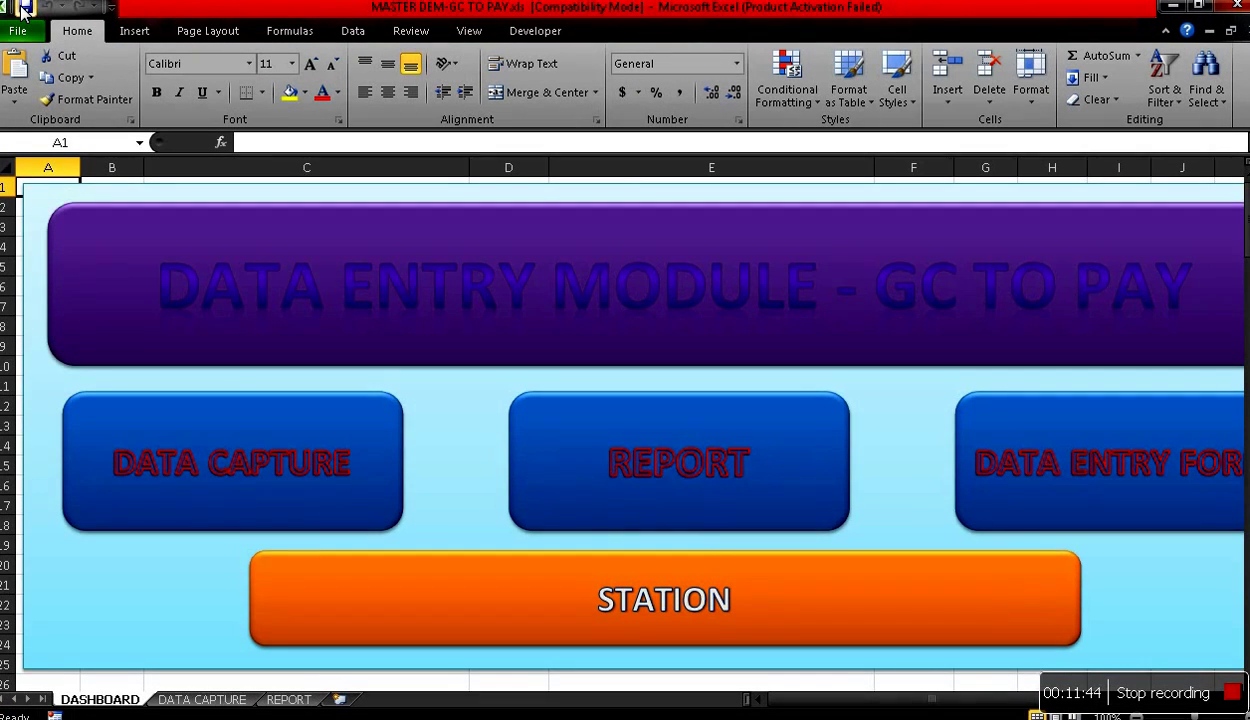